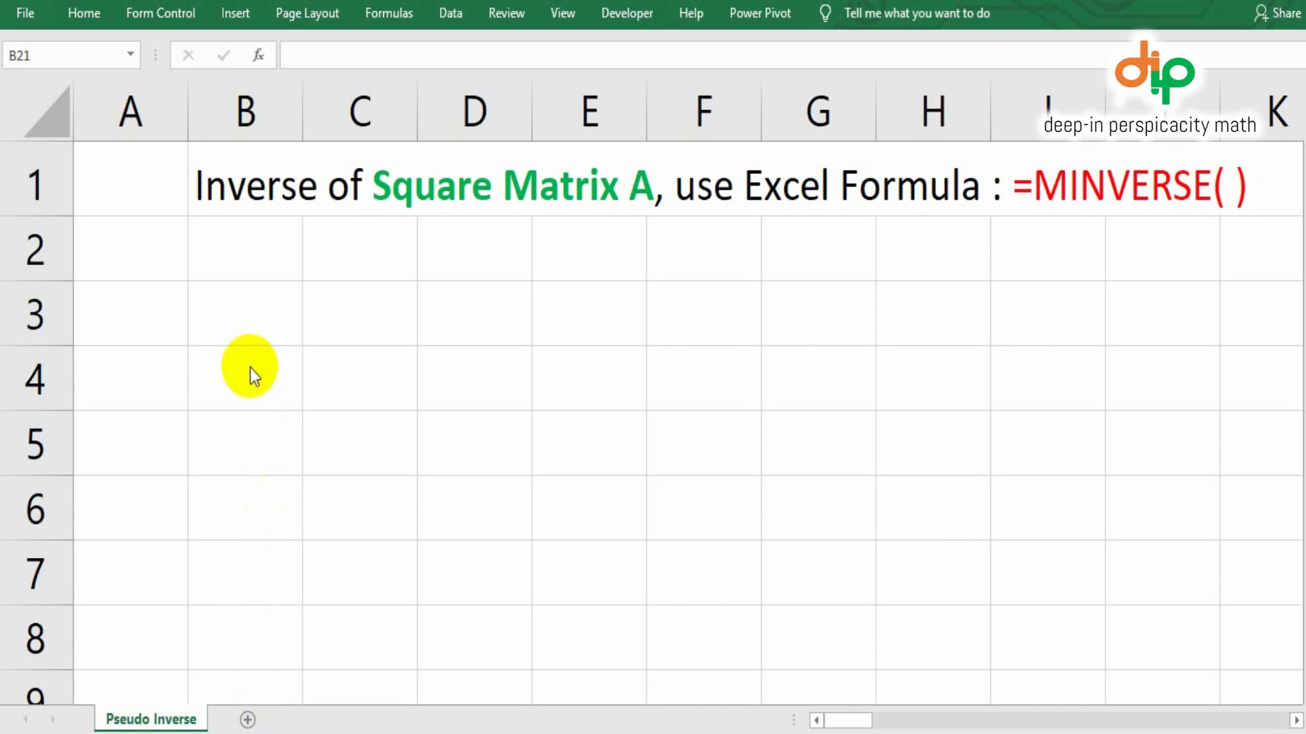
# Step: Enter a 2×2 matrix in B3:C4 with 3 and -4 in the first row, 5 and 0 in the second
pyautogui.click(253, 314)
pyautogui.write('3')
pyautogui.press('Tab')
pyautogui.write('-4')
pyautogui.click(268, 376)
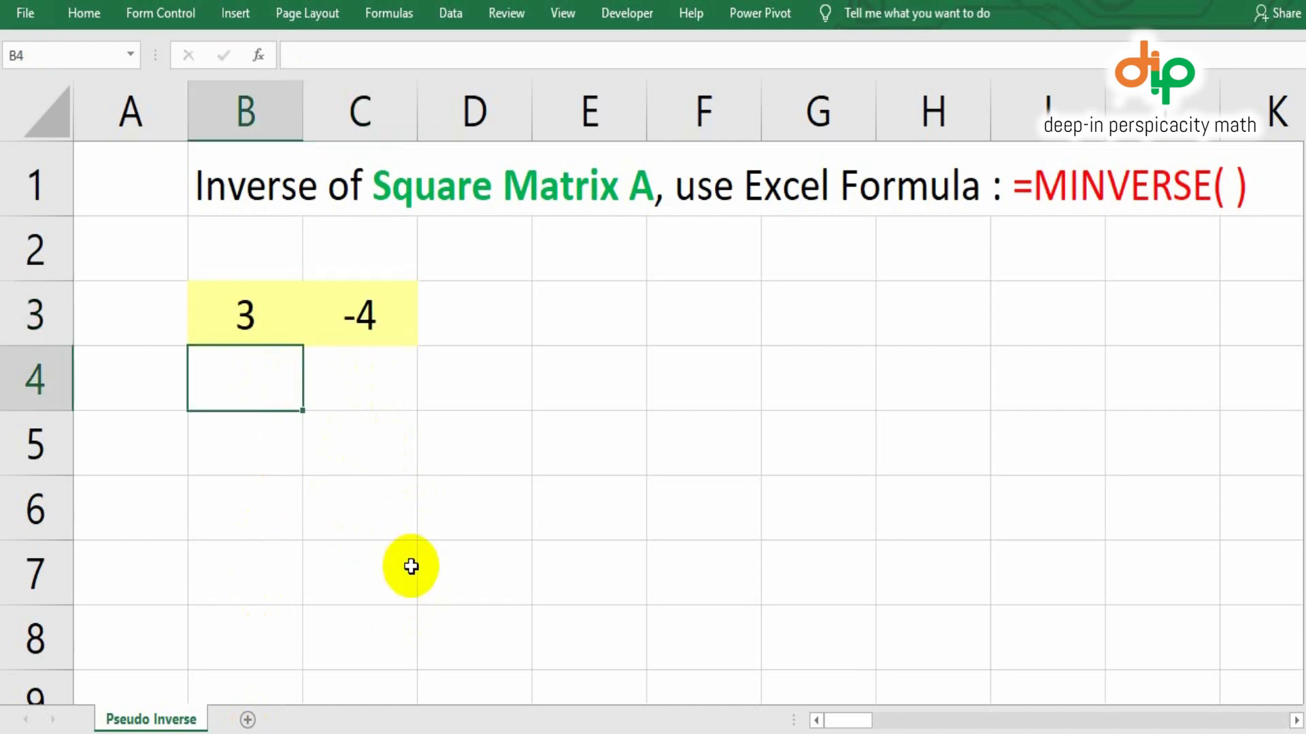
pyautogui.write('5')
pyautogui.click(358, 397)
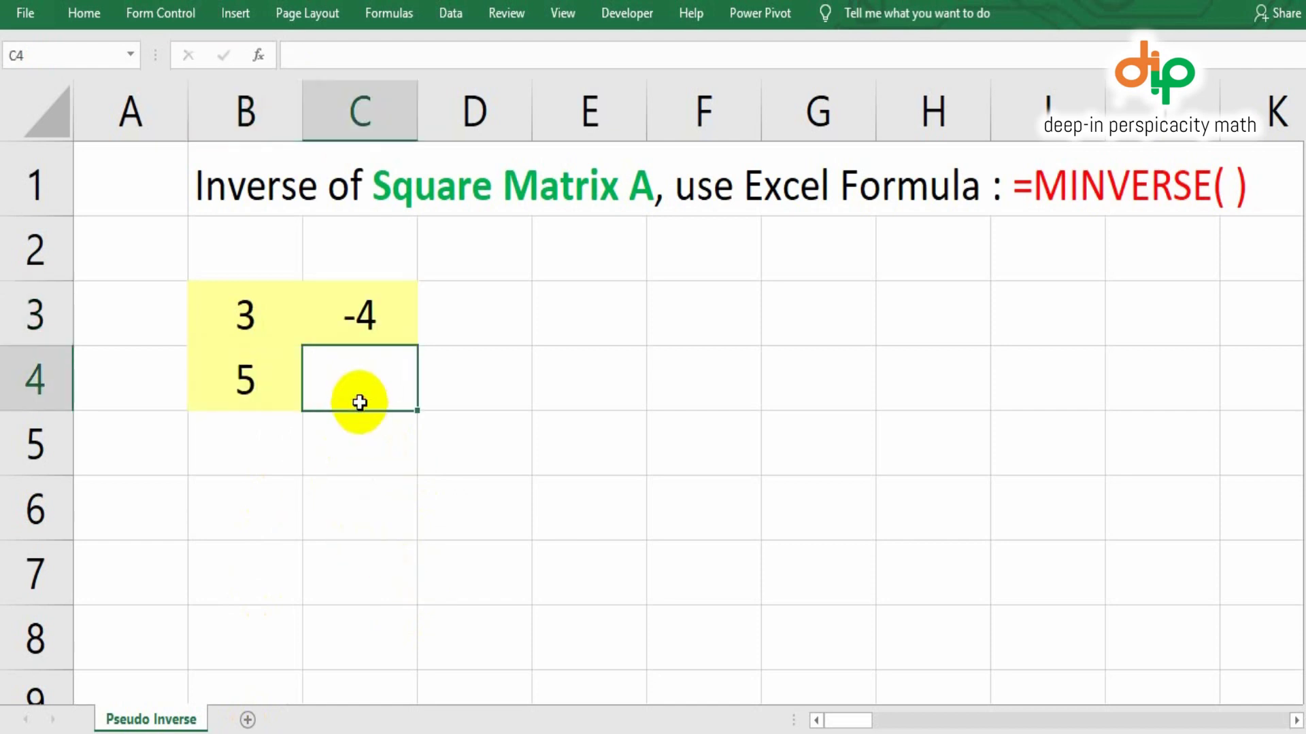
pyautogui.write('0')
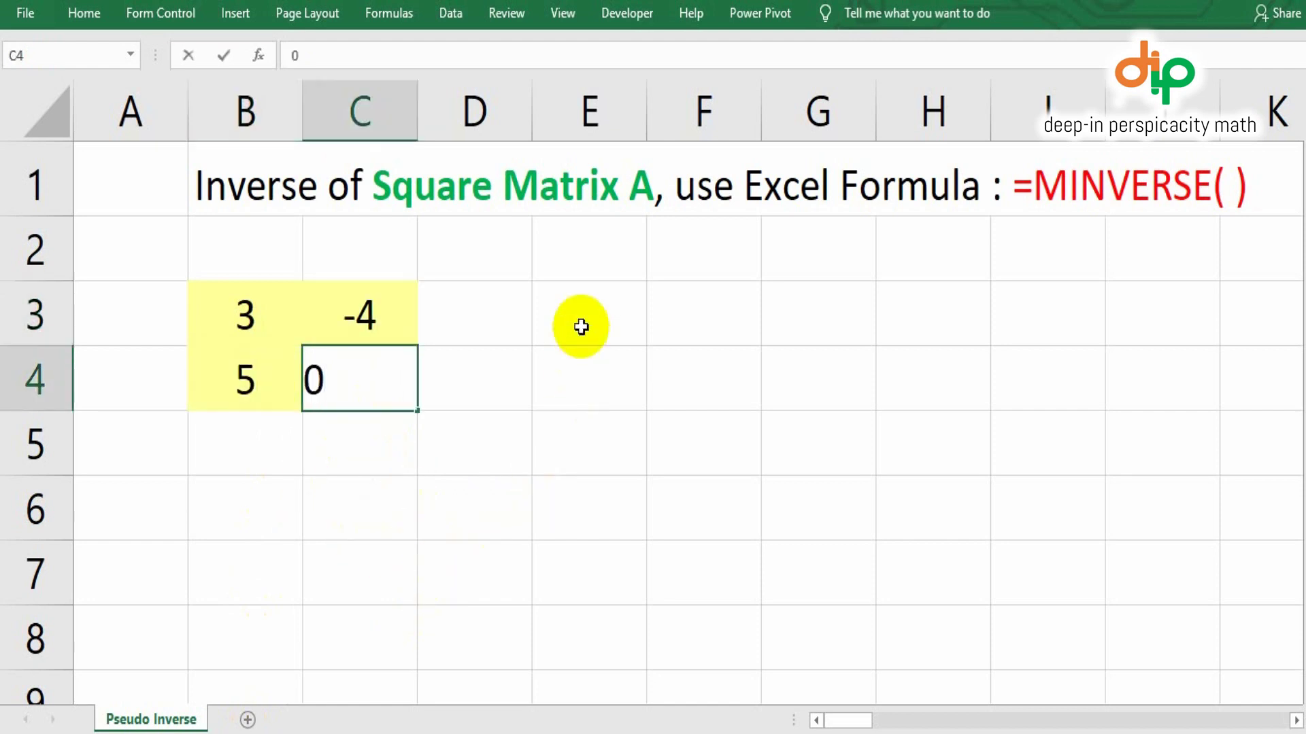
# Step: Compute the inverse of the 2×2 matrix in E3:F4 with the array formula =MINVERSE(B3:C4)
pyautogui.moveTo(589, 314); pyautogui.dragTo(708, 376)
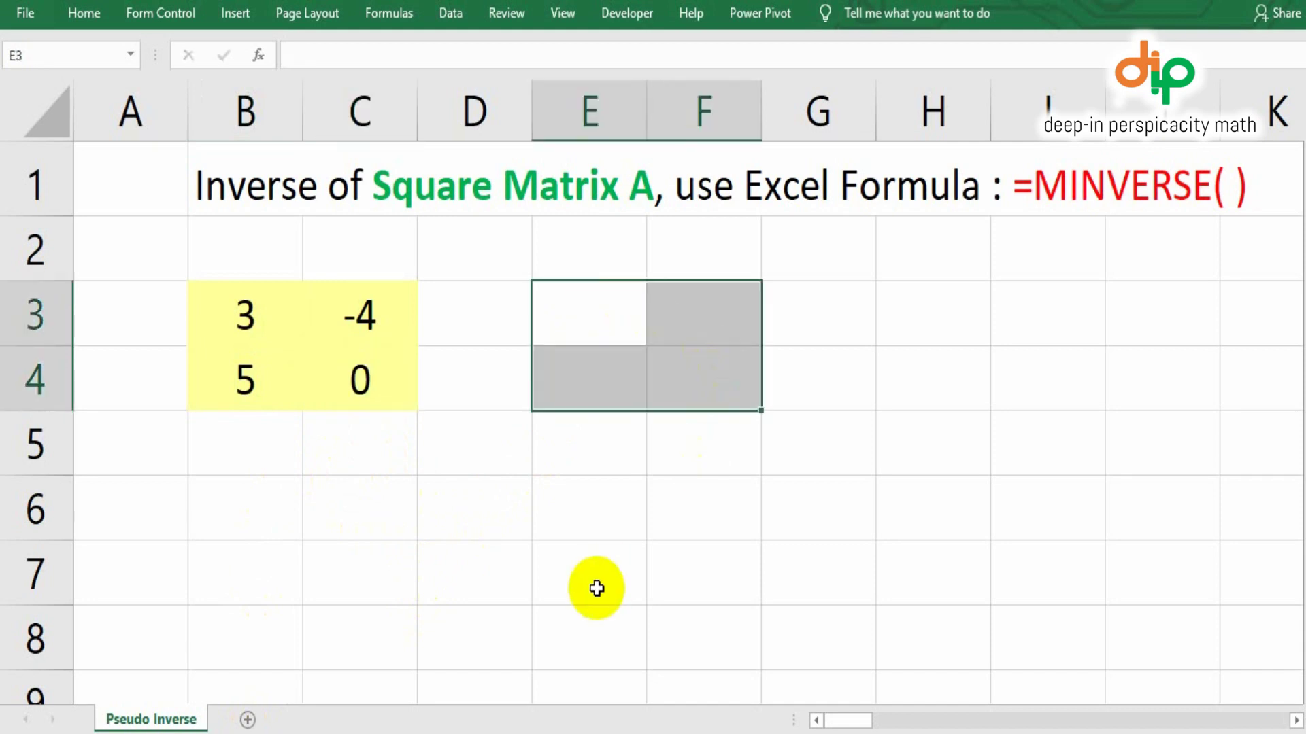
pyautogui.write('=MINVERSE')
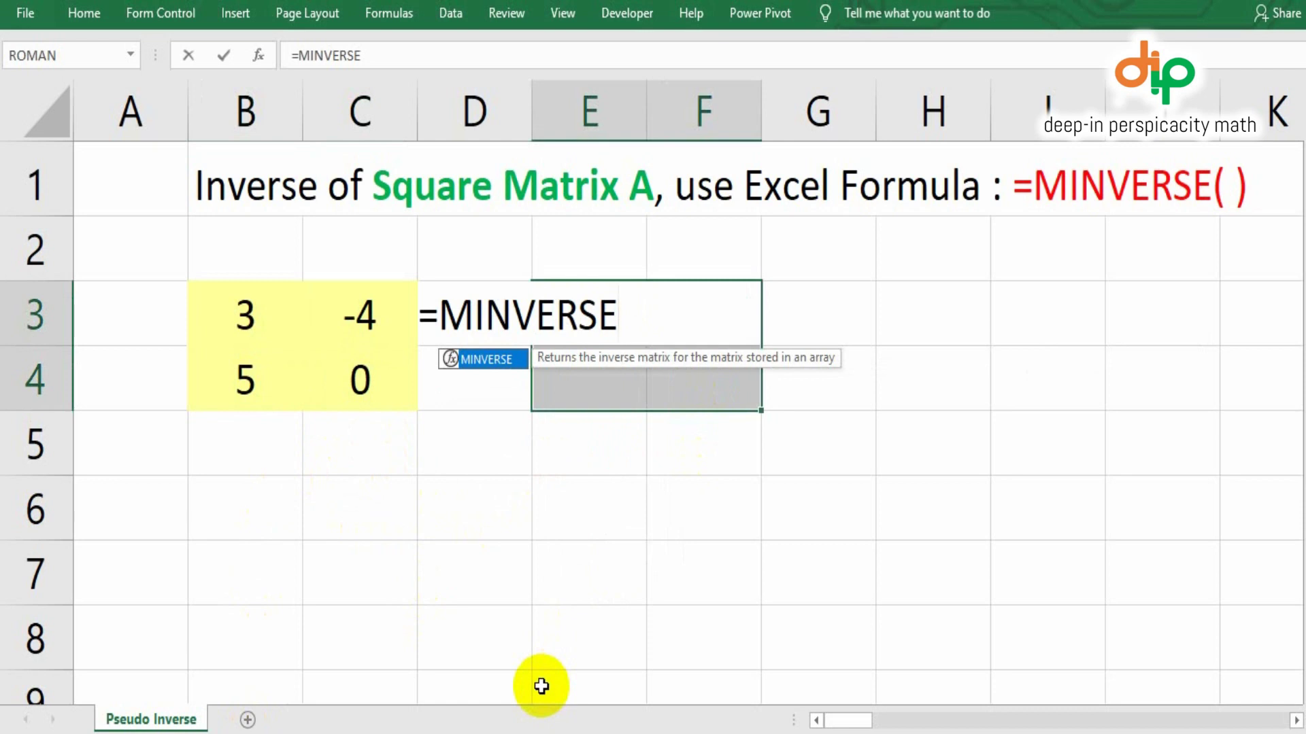
pyautogui.write('(')
pyautogui.moveTo(275, 312); pyautogui.dragTo(364, 371)
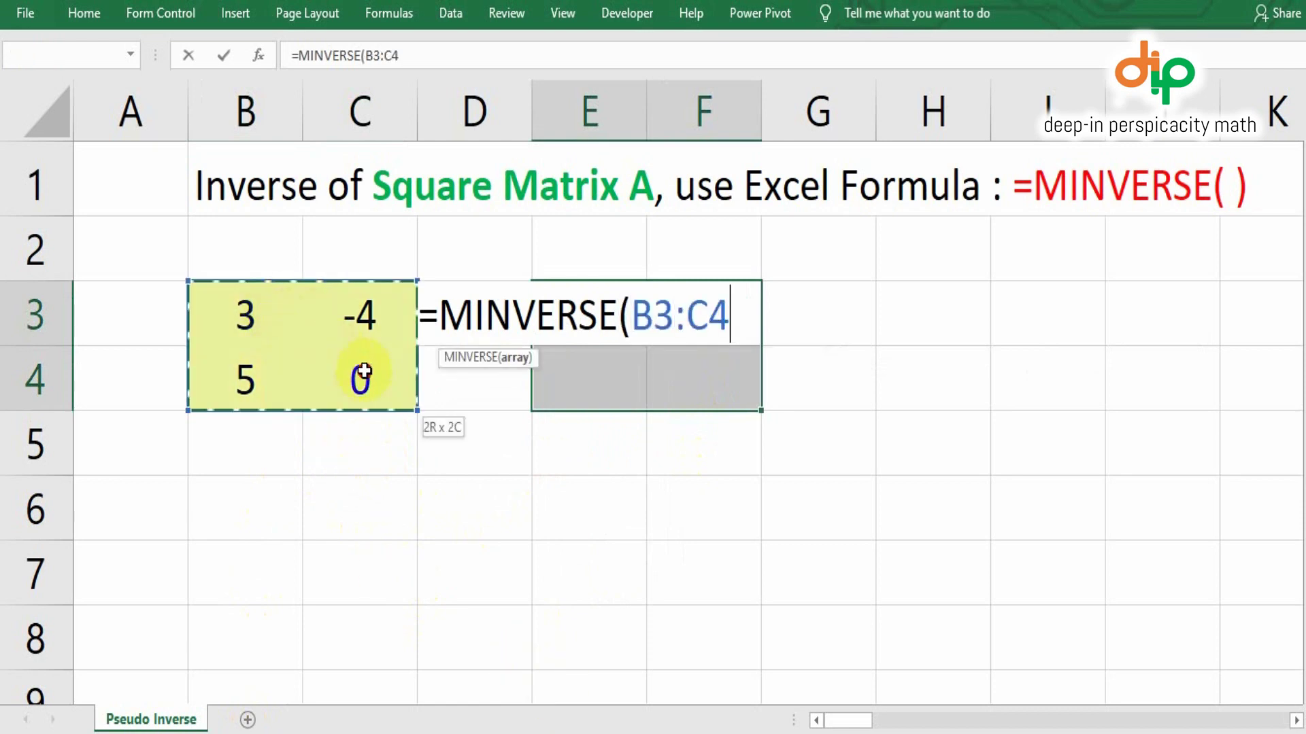
pyautogui.write(')')
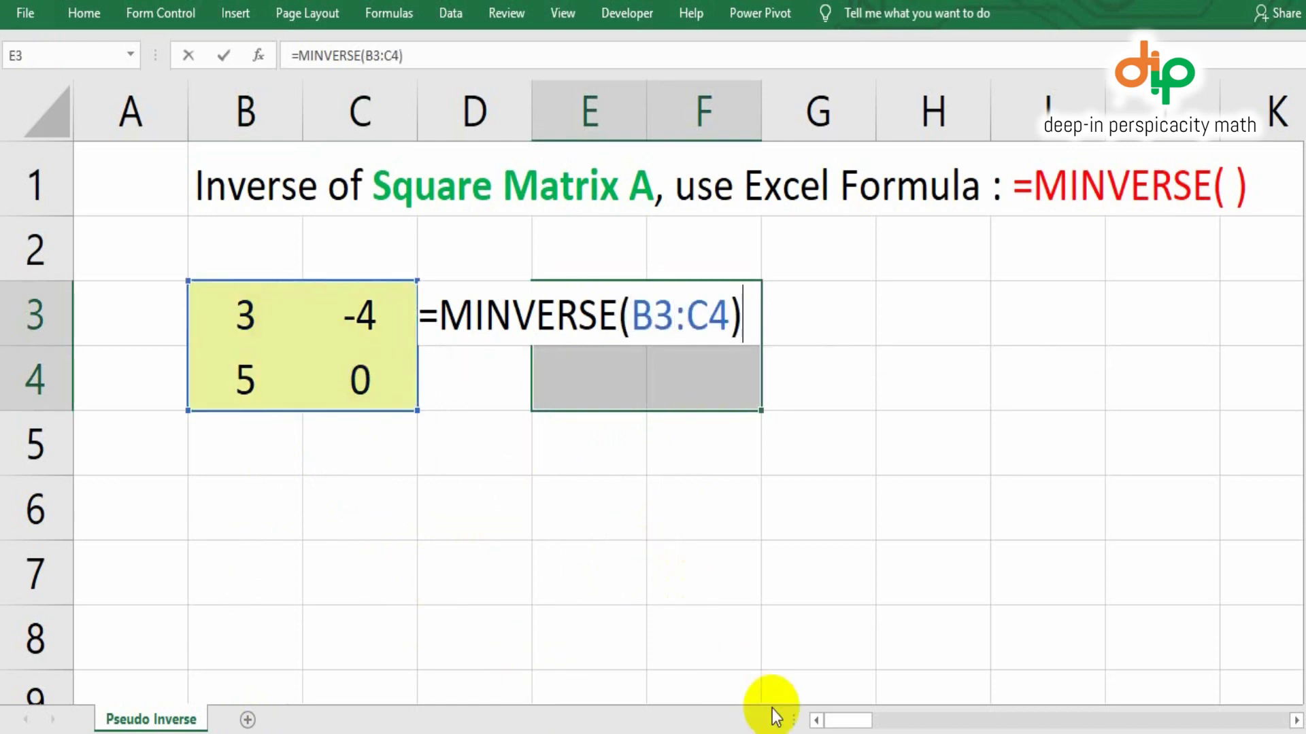
pyautogui.hotkey('ctrl', 'shift', 'Return')
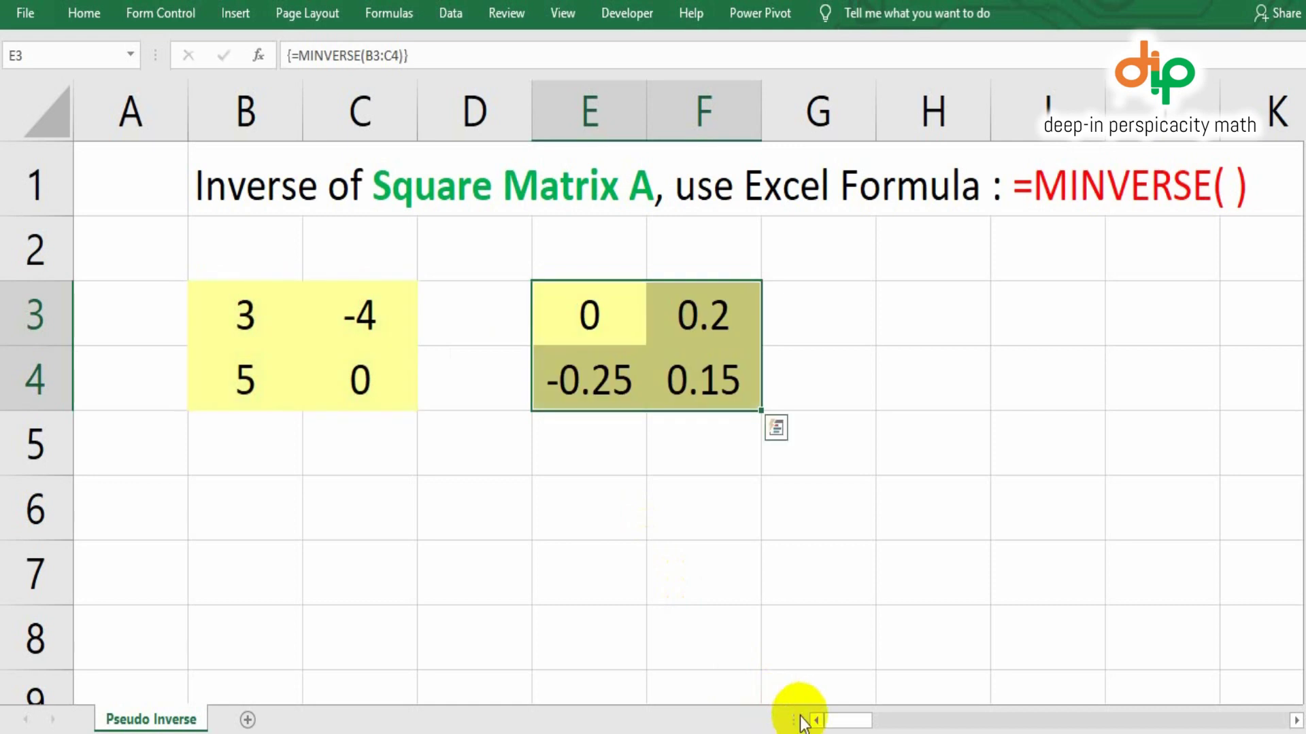
# Step: Label B6 as CHECK and multiply the matrix by its inverse in C6:D7 with the array formula =MMULT(B3:C4,E3:F4)
pyautogui.click(259, 509)
pyautogui.write('CHECK')
pyautogui.moveTo(394, 505); pyautogui.dragTo(461, 562)
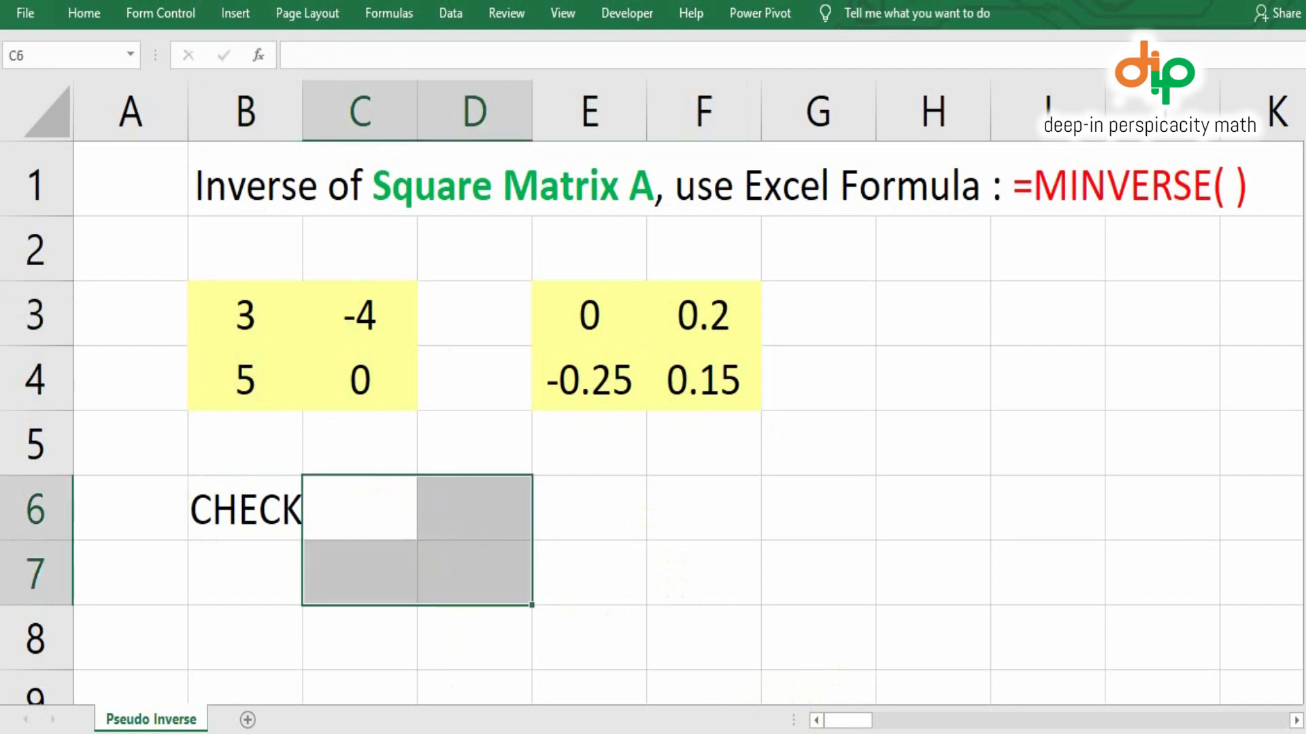
pyautogui.write('=M')
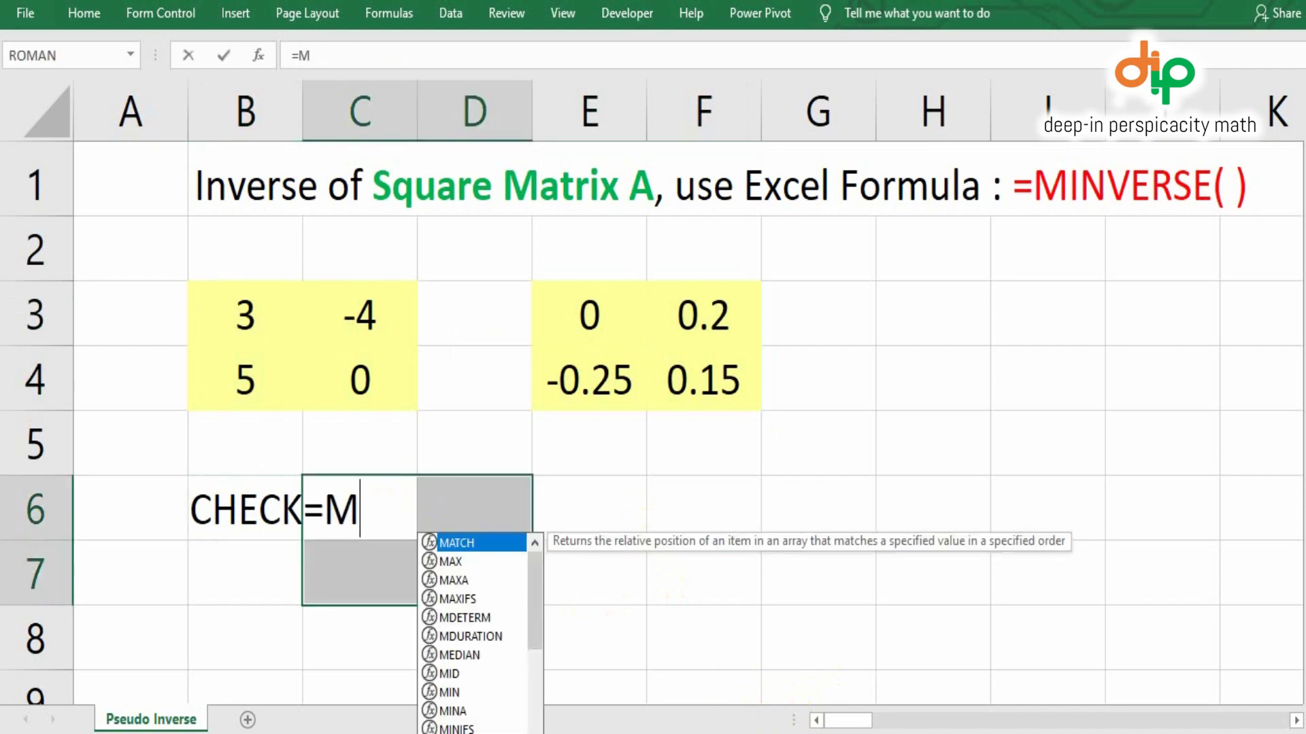
pyautogui.write('MULT(')
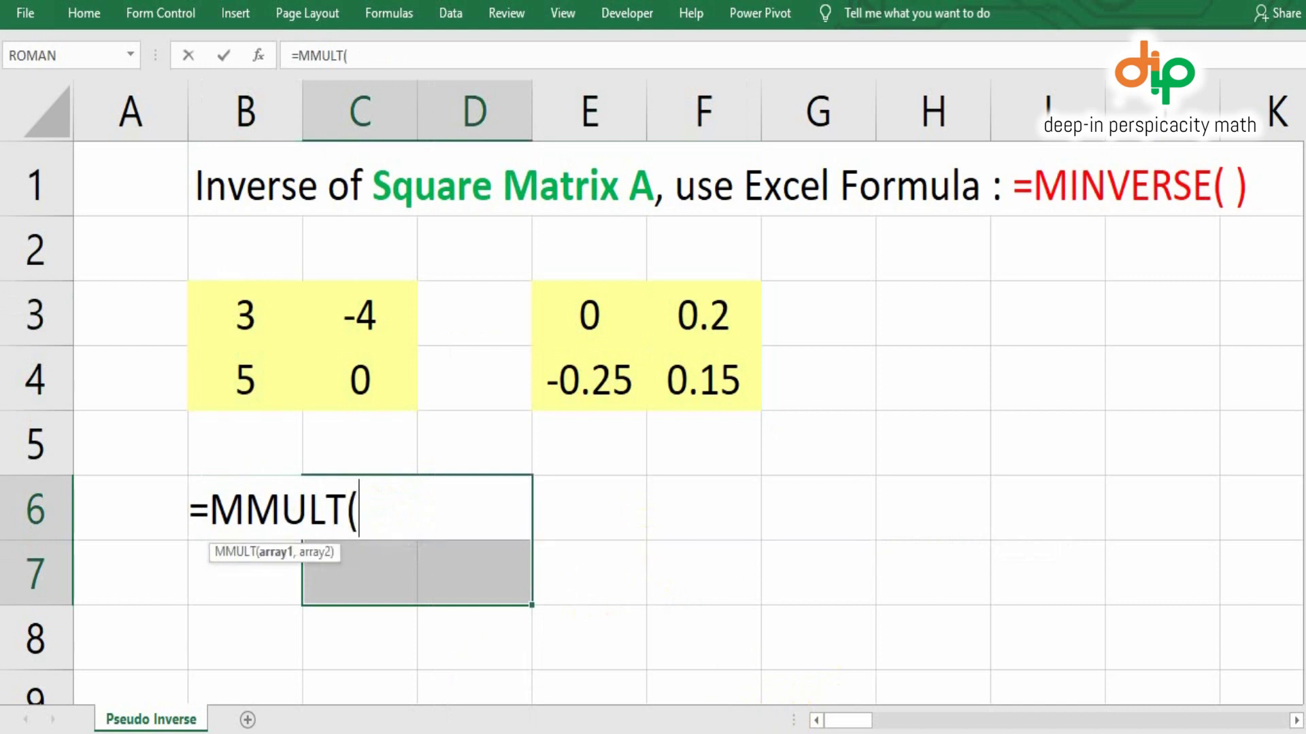
pyautogui.moveTo(257, 309); pyautogui.dragTo(370, 381)
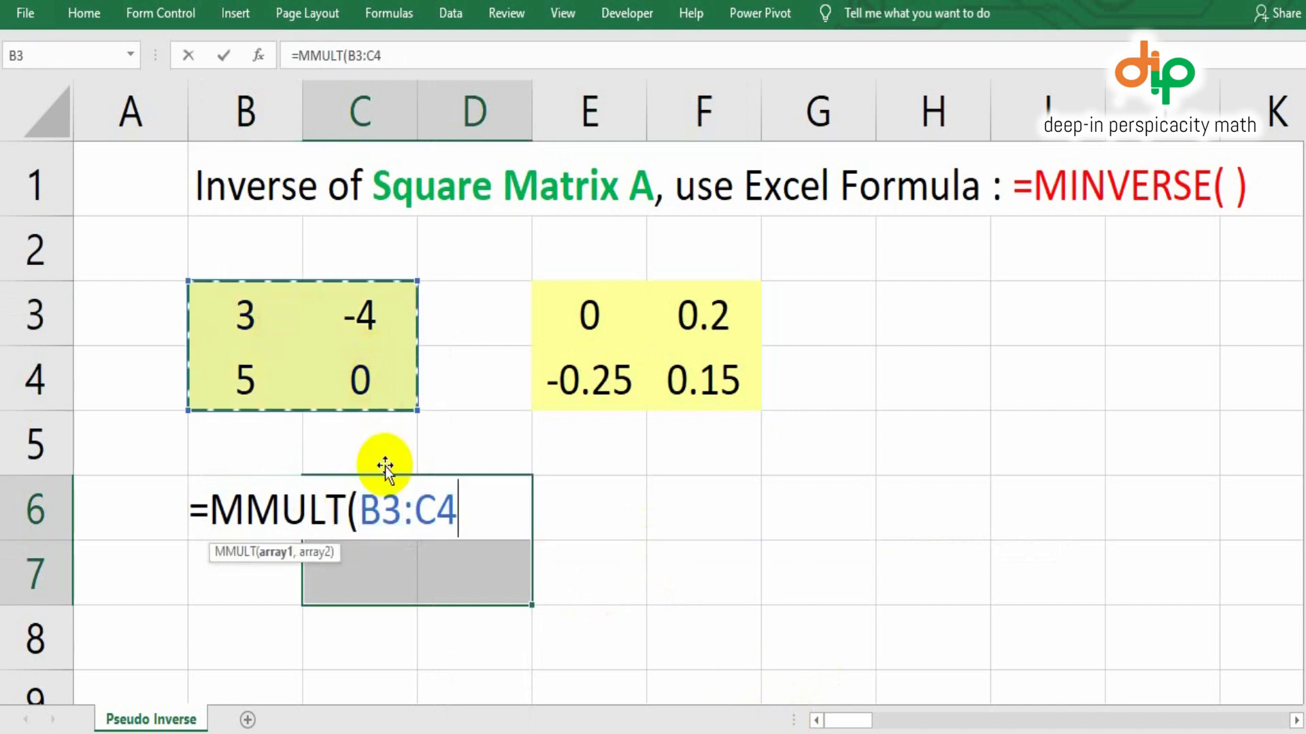
pyautogui.write(',')
pyautogui.moveTo(589, 312); pyautogui.dragTo(711, 381)
pyautogui.write(')')
pyautogui.hotkey('ctrl', 'shift', 'Return')
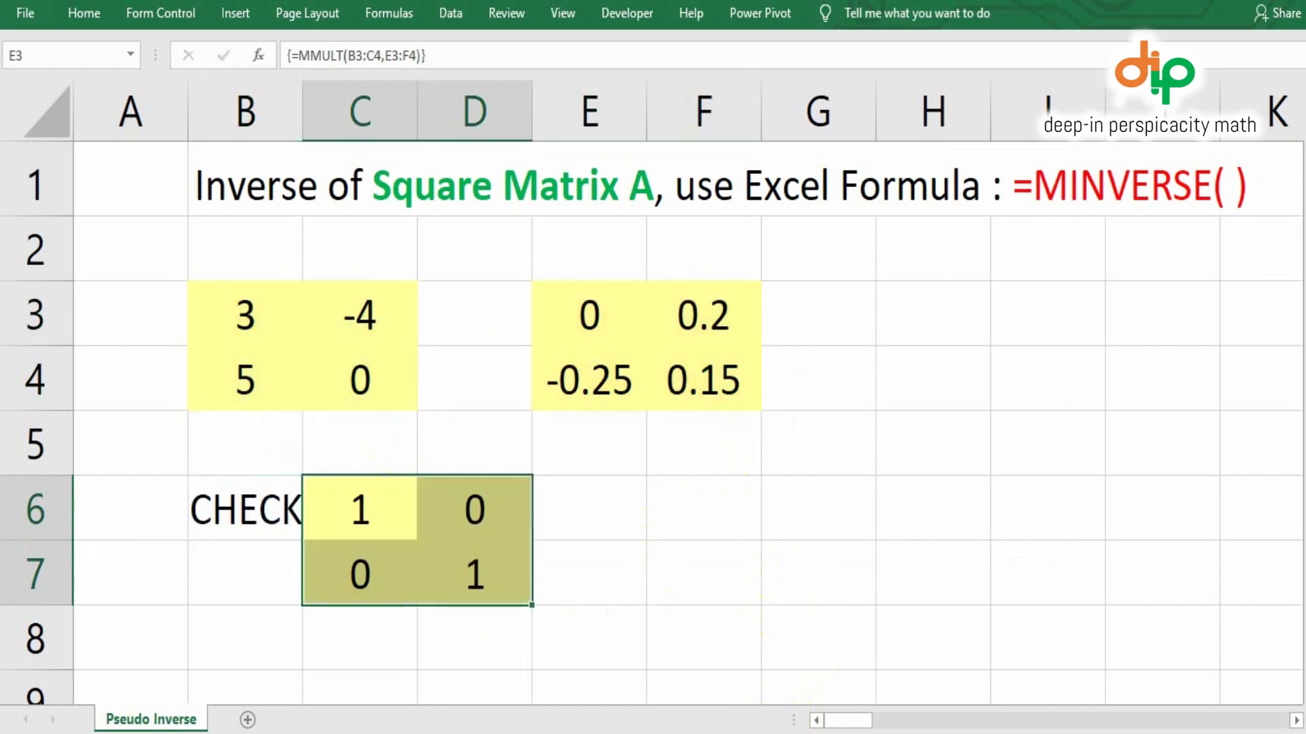
# Step: Clear the 2×2 example from B3:H7
pyautogui.click(369, 503)
pyautogui.click(475, 568)
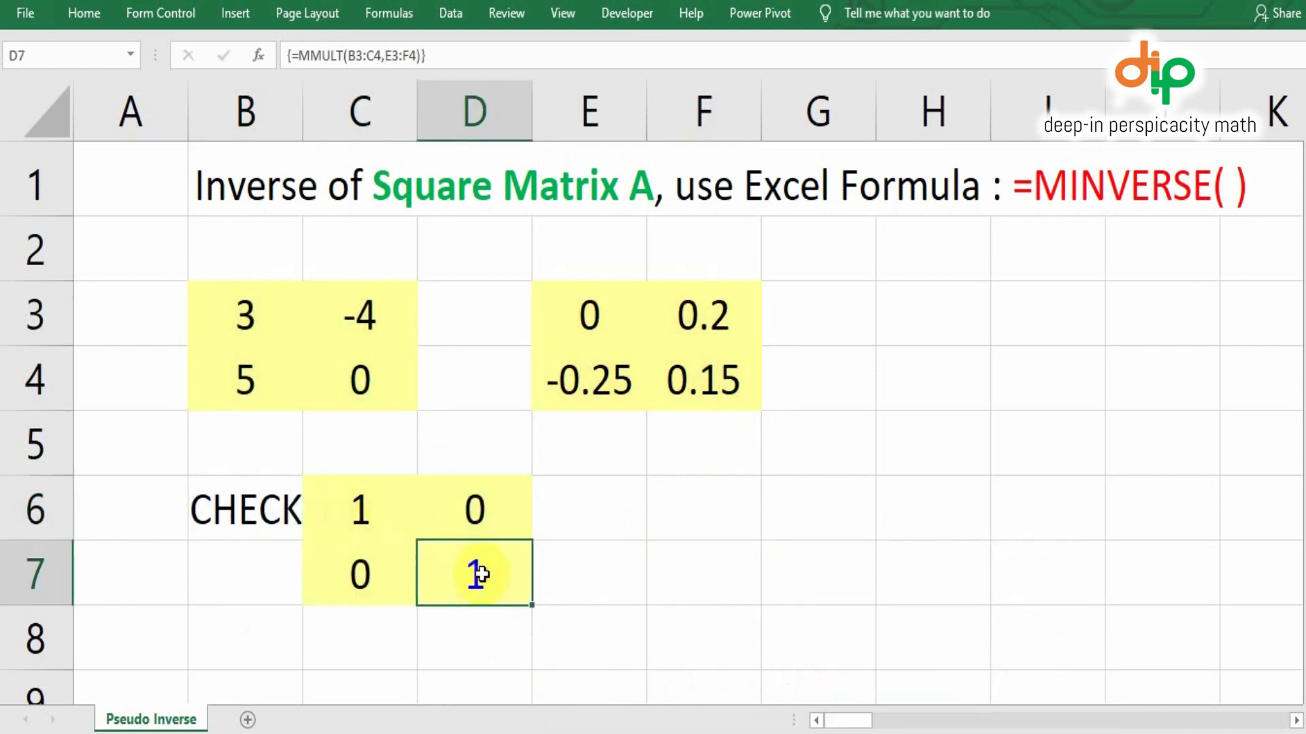
pyautogui.click(707, 507)
pyautogui.moveTo(204, 306); pyautogui.dragTo(918, 583)
pyautogui.press('Delete')
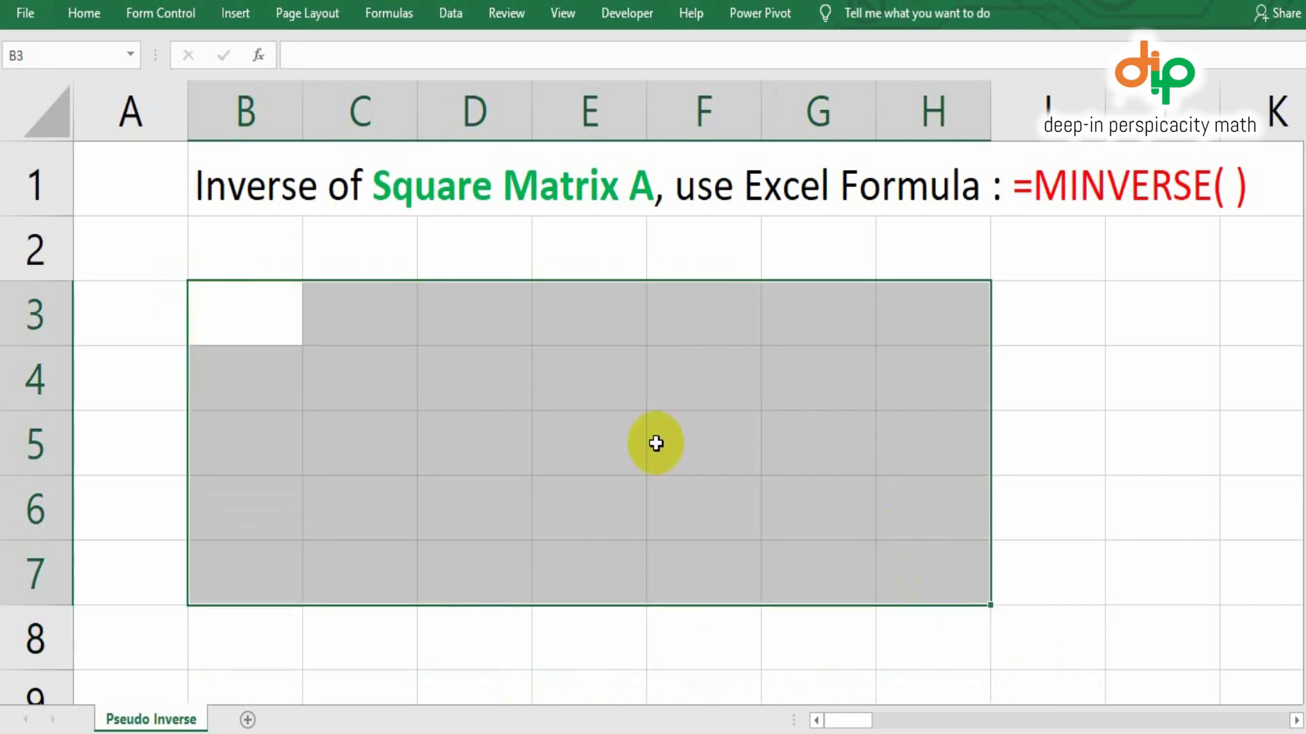
# Step: Enter -7, -1 and 5 in B3:D3 as the first row of a 3×3 matrix
pyautogui.click(262, 300)
pyautogui.write('-')
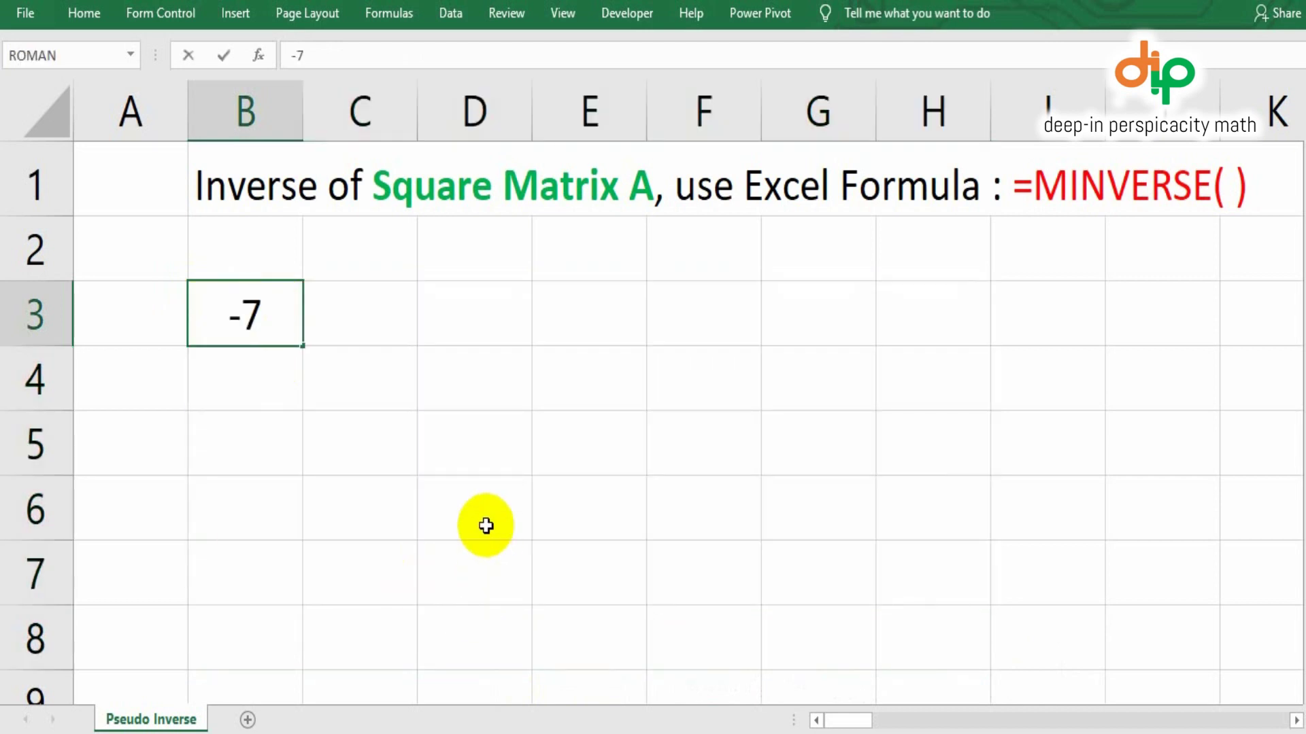
pyautogui.write('7')
pyautogui.click(373, 311)
pyautogui.write('-')
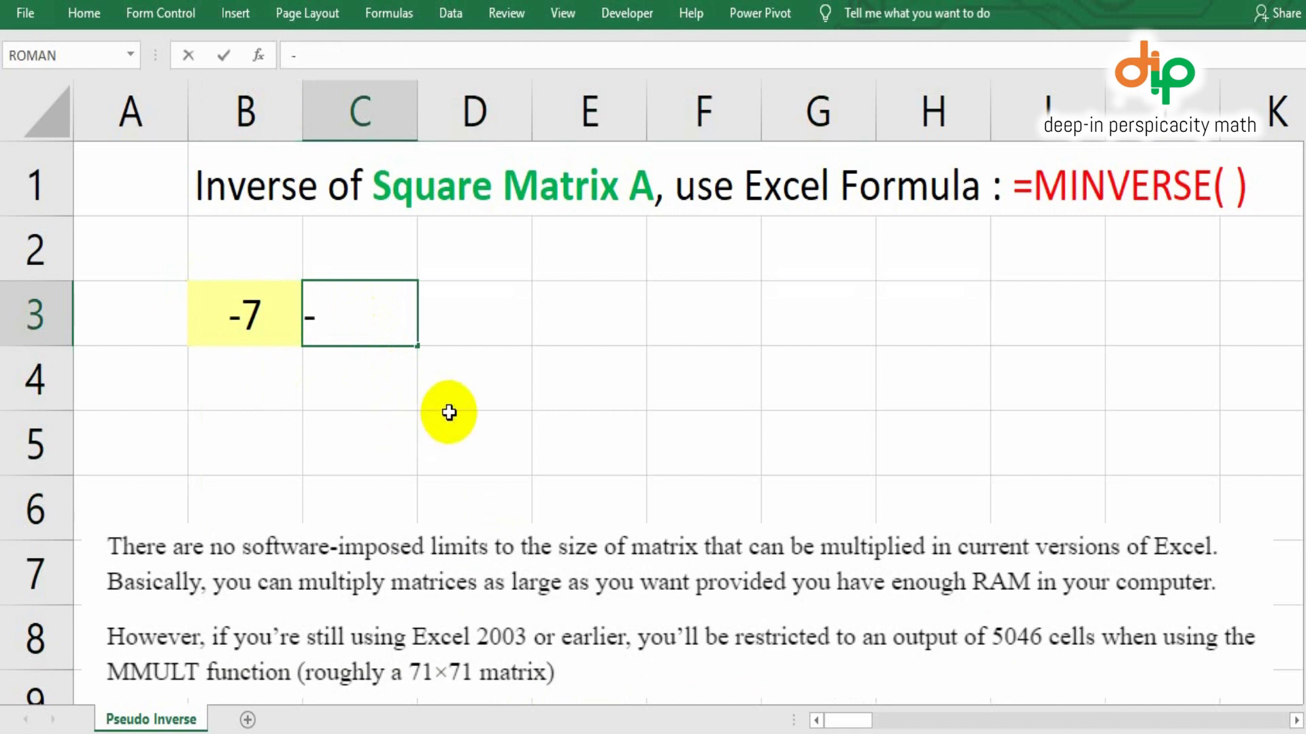
pyautogui.write('1')
pyautogui.click(443, 309)
pyautogui.write('5')
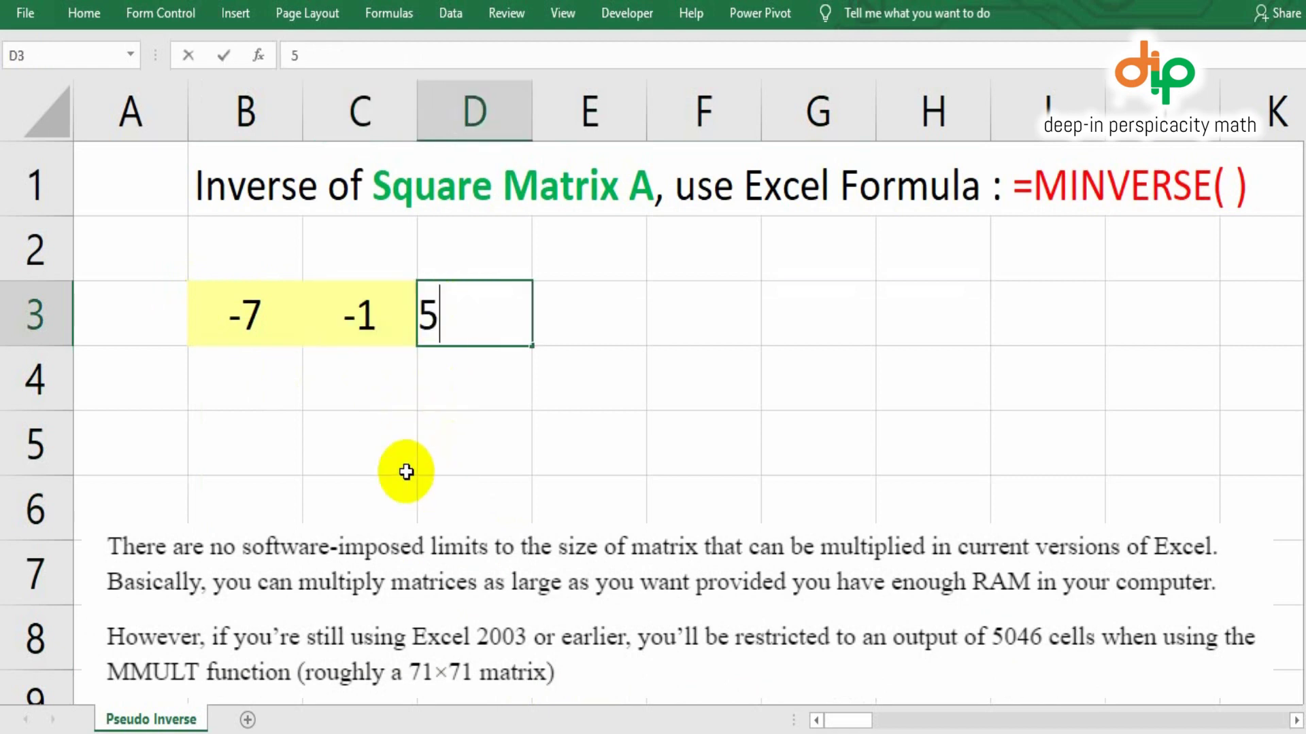
# Step: Complete the 3×3 matrix with 2, 3, 0 in B4:D4 and 1, -4, 11 in B5:D5
pyautogui.click(239, 376)
pyautogui.write('2')
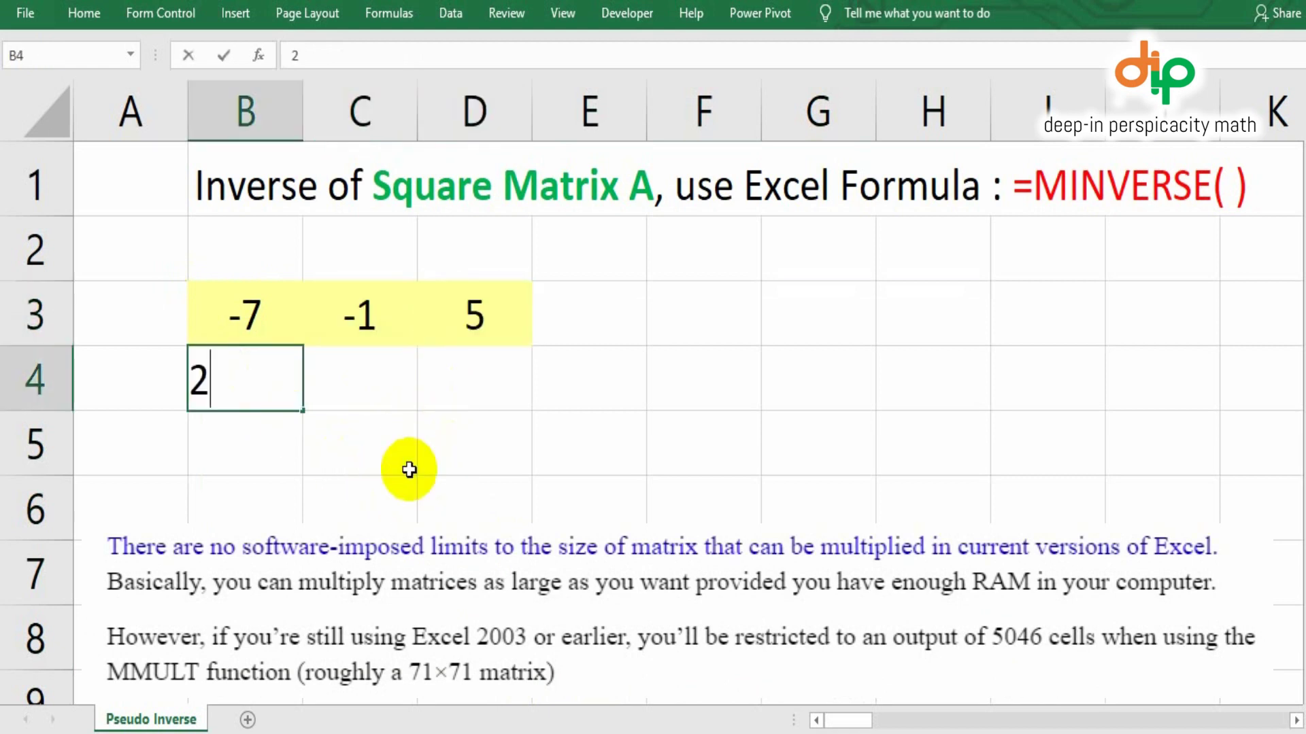
pyautogui.click(387, 387)
pyautogui.write('3')
pyautogui.click(460, 404)
pyautogui.write('0')
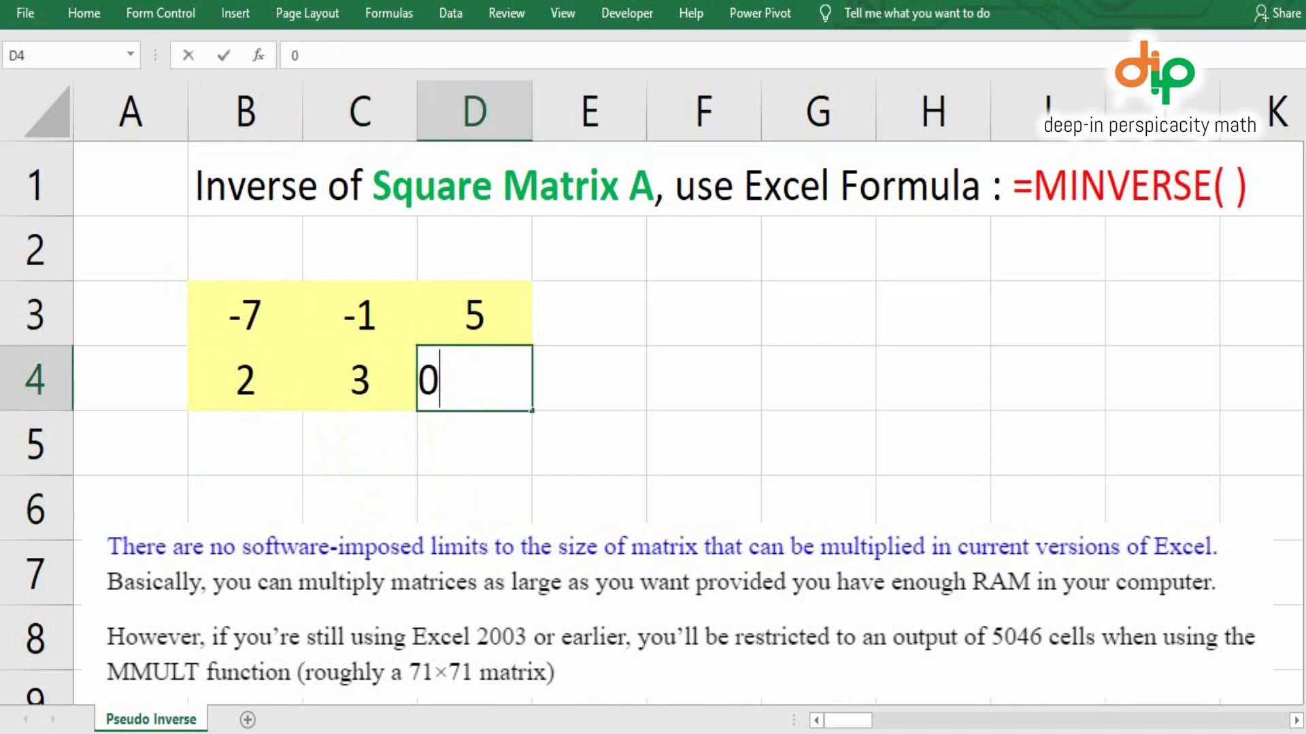
pyautogui.click(283, 445)
pyautogui.write('1')
pyautogui.click(371, 449)
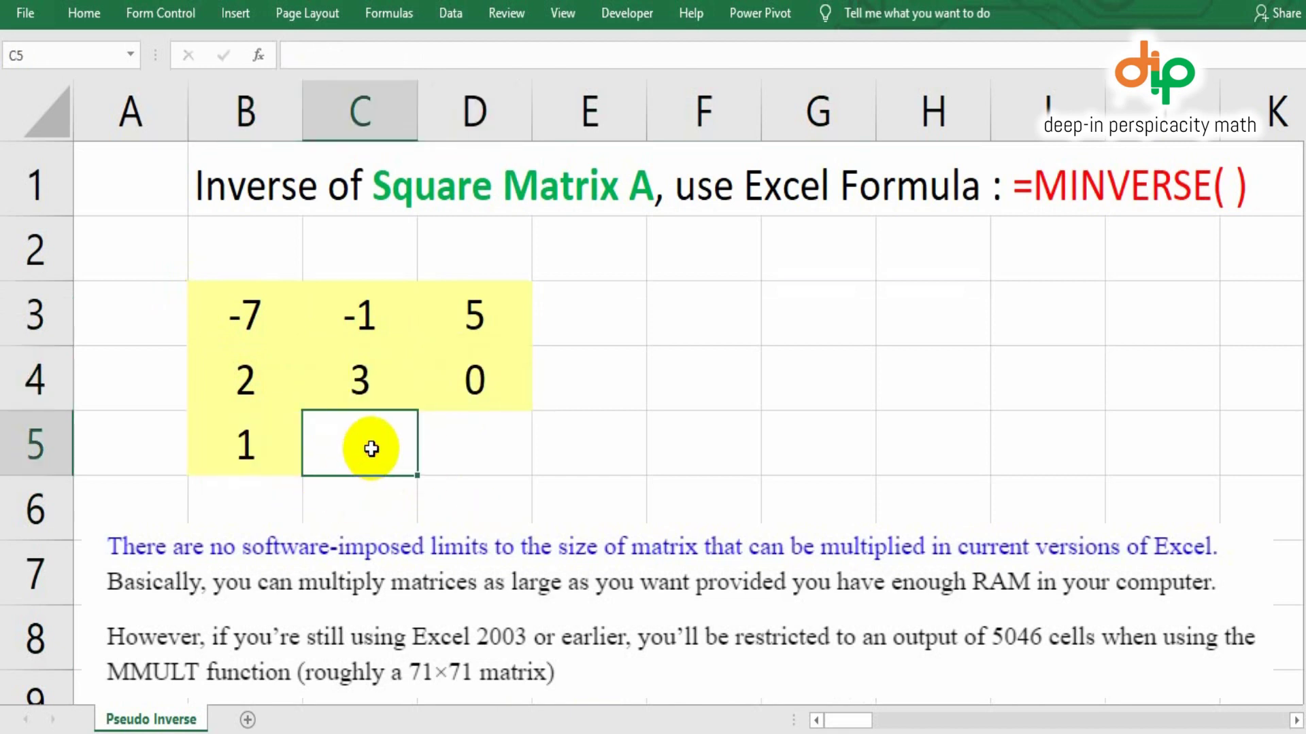
pyautogui.click(467, 451)
pyautogui.click(635, 508)
# Step: Compute the inverse of the 3×3 matrix in F3:H5 with the array formula =MINVERSE(B3:D5)
pyautogui.moveTo(704, 310); pyautogui.dragTo(906, 443)
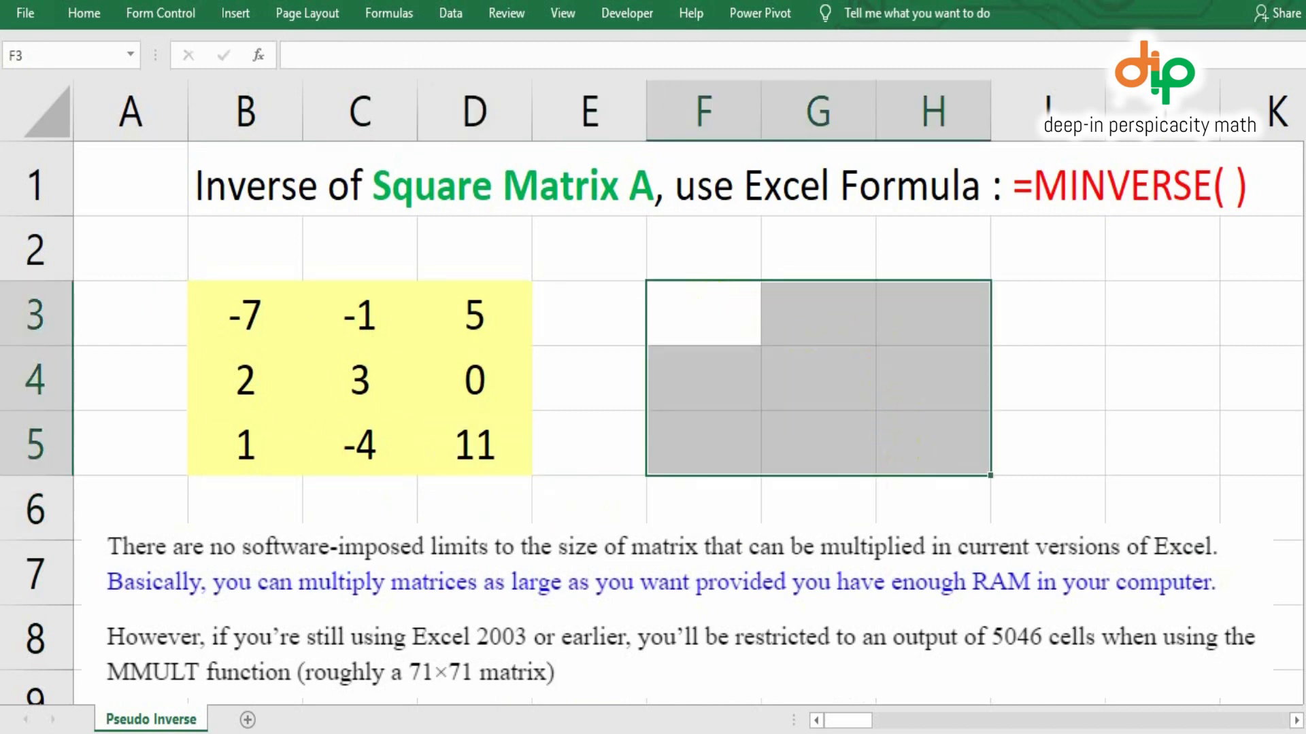
pyautogui.write('=')
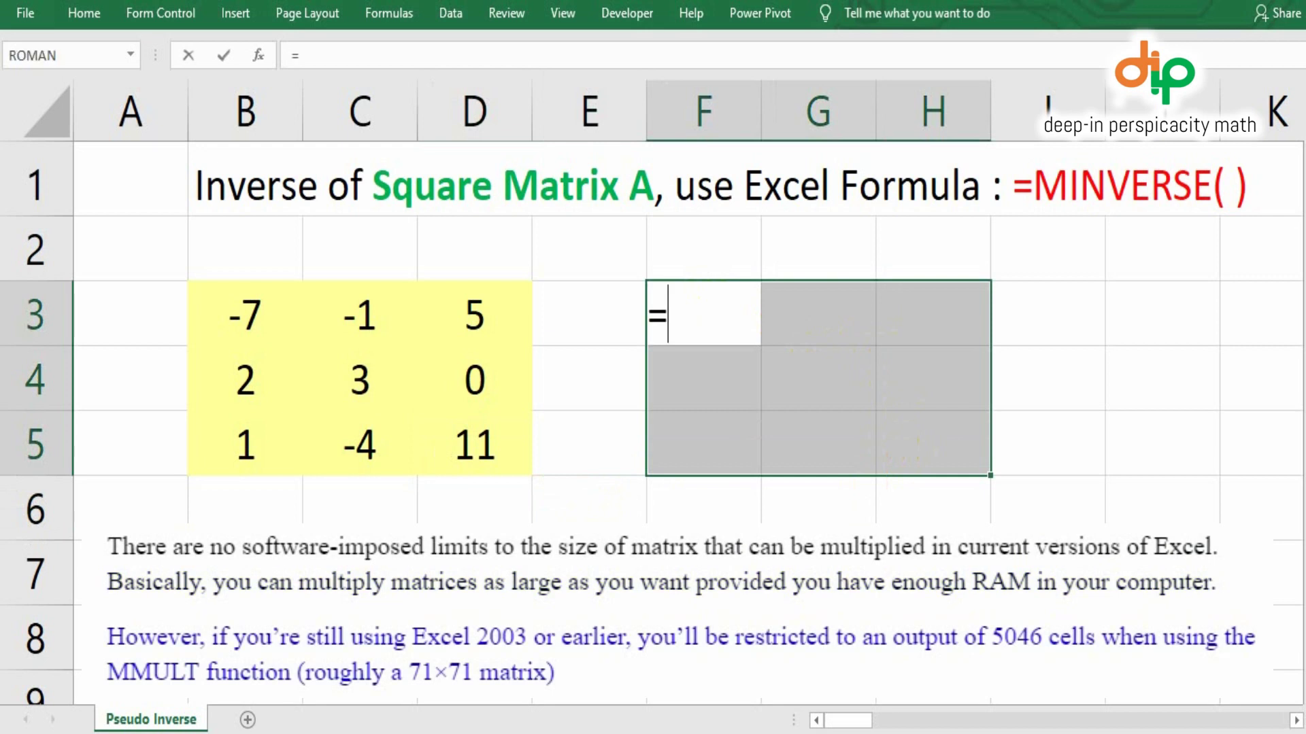
pyautogui.write('MINVERSE')
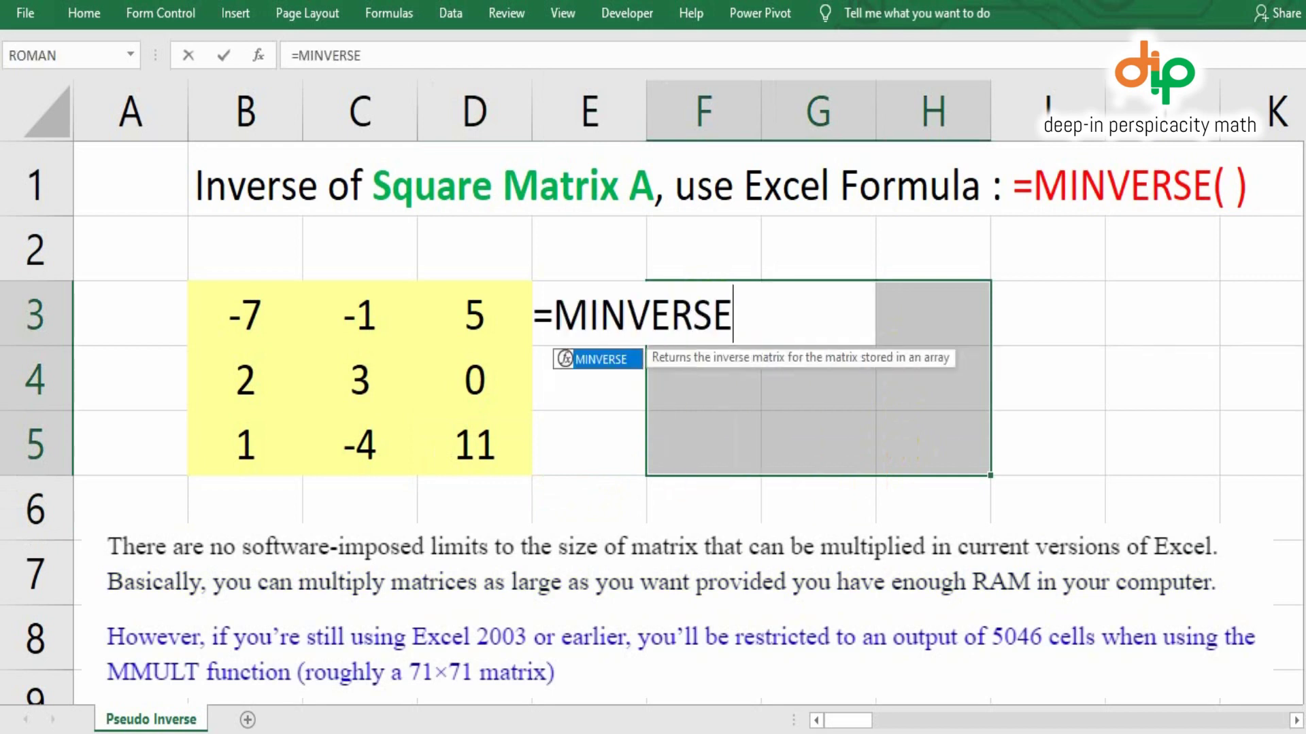
pyautogui.write('(')
pyautogui.moveTo(274, 313); pyautogui.dragTo(469, 452)
pyautogui.write(')')
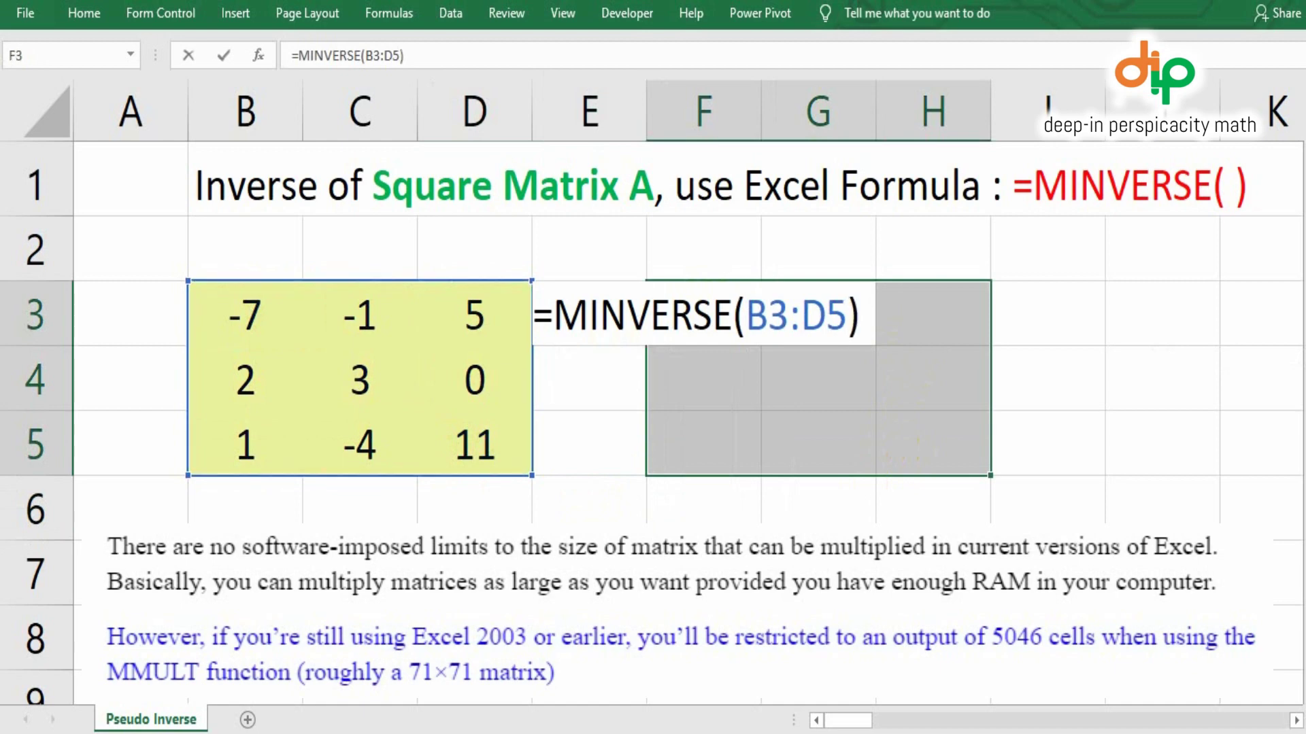
pyautogui.hotkey('ctrl', 'shift', 'Return')
pyautogui.click(741, 516)
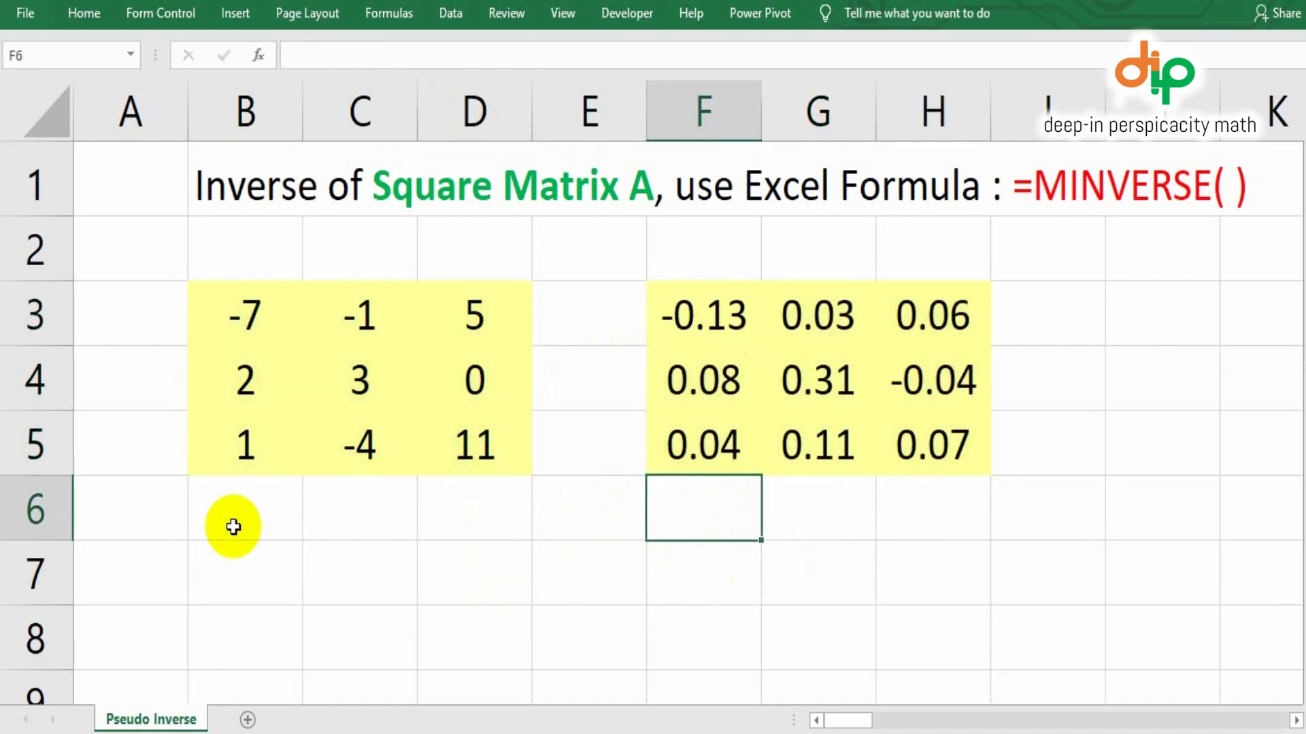
# Step: Label B7 as CHECK and multiply the matrix by its inverse in C7:E9 with the array formula =MMULT(B3:D5,F3:H5)
pyautogui.click(237, 579)
pyautogui.write('CHECK')
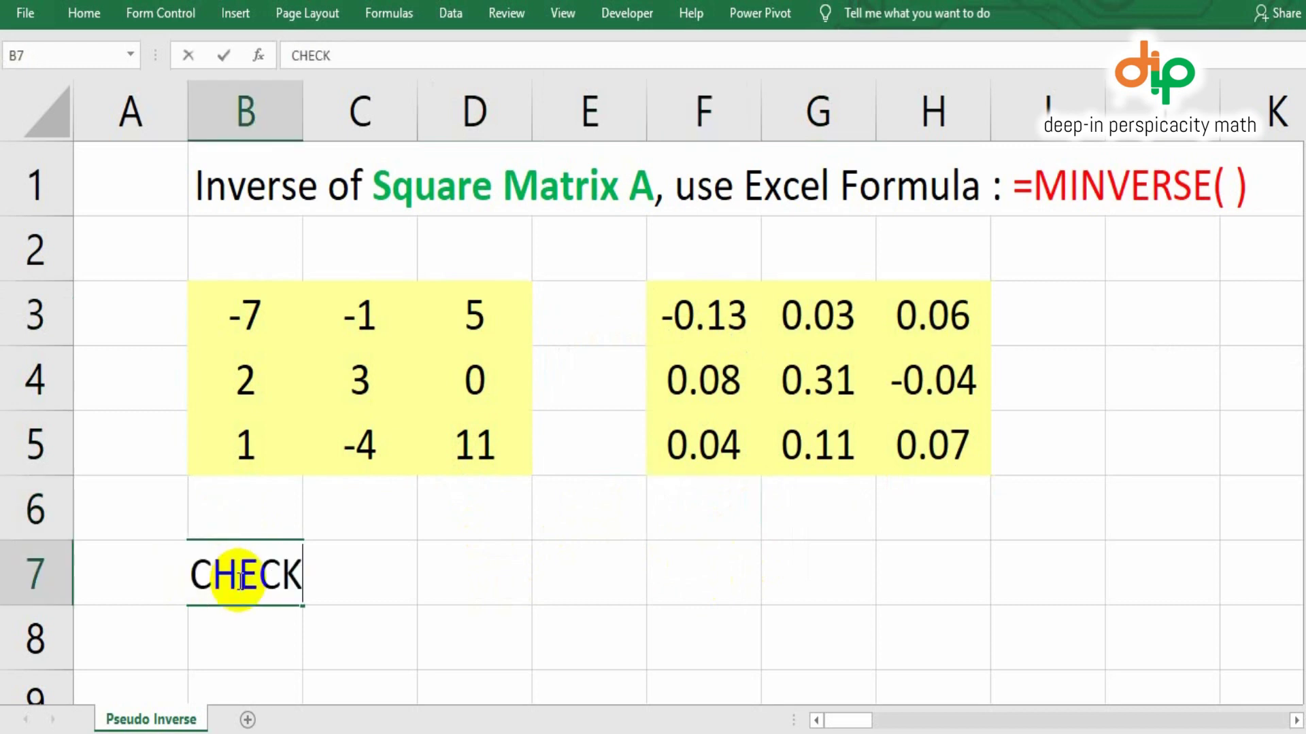
pyautogui.click(429, 583)
pyautogui.moveTo(387, 574); pyautogui.dragTo(578, 681)
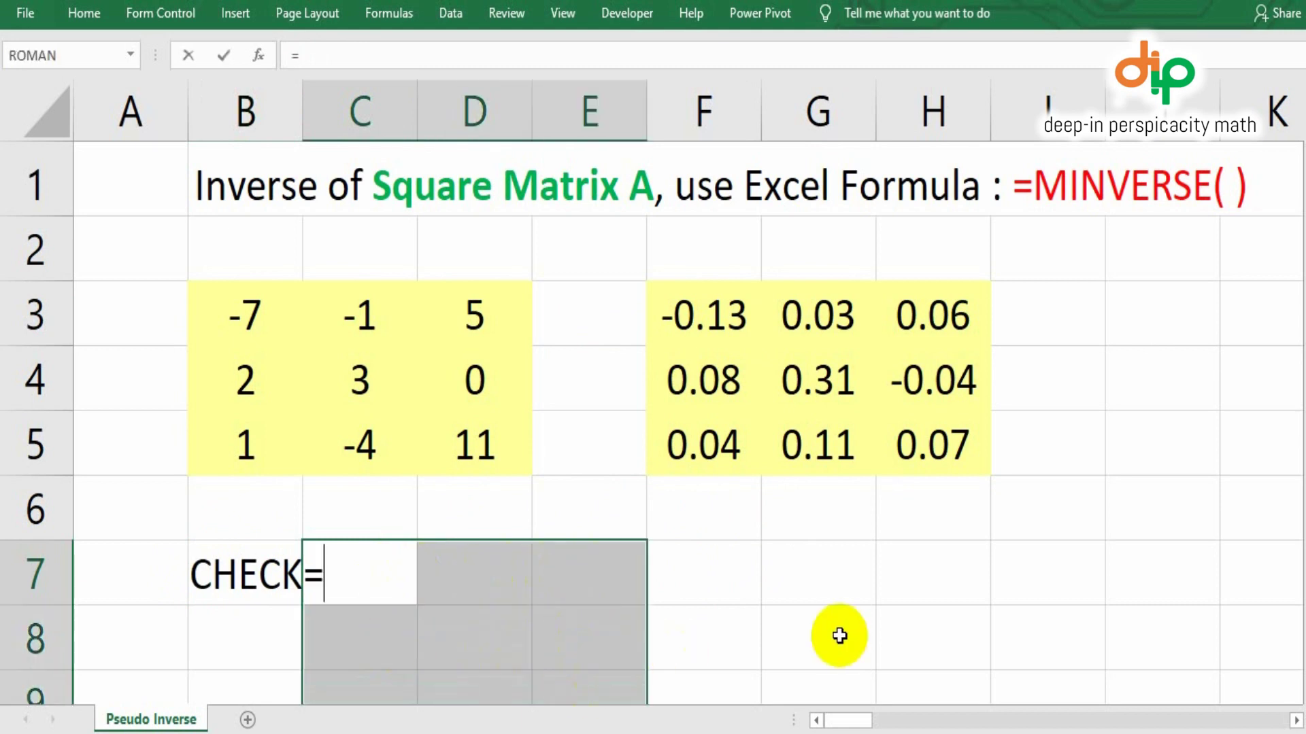
pyautogui.write('=MMULT(')
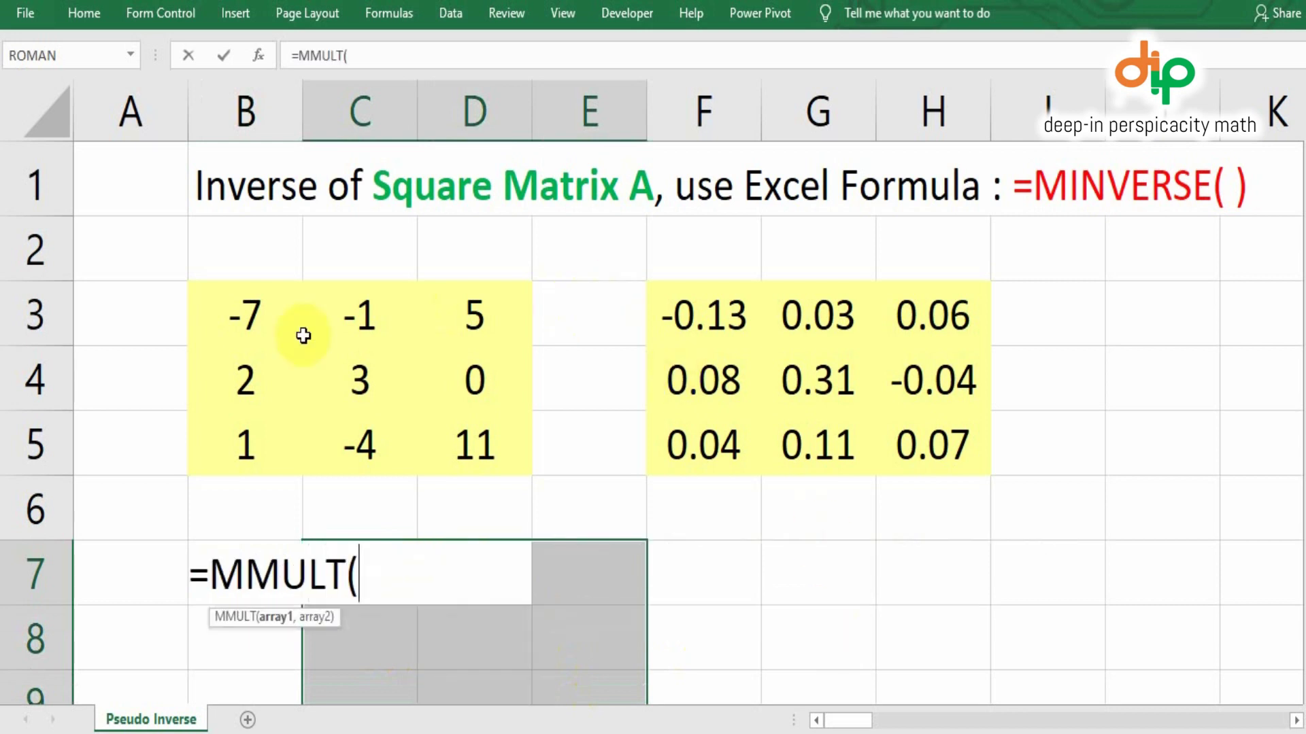
pyautogui.moveTo(258, 316); pyautogui.dragTo(437, 426)
pyautogui.write(',')
pyautogui.moveTo(703, 316); pyautogui.dragTo(918, 449)
pyautogui.write(')')
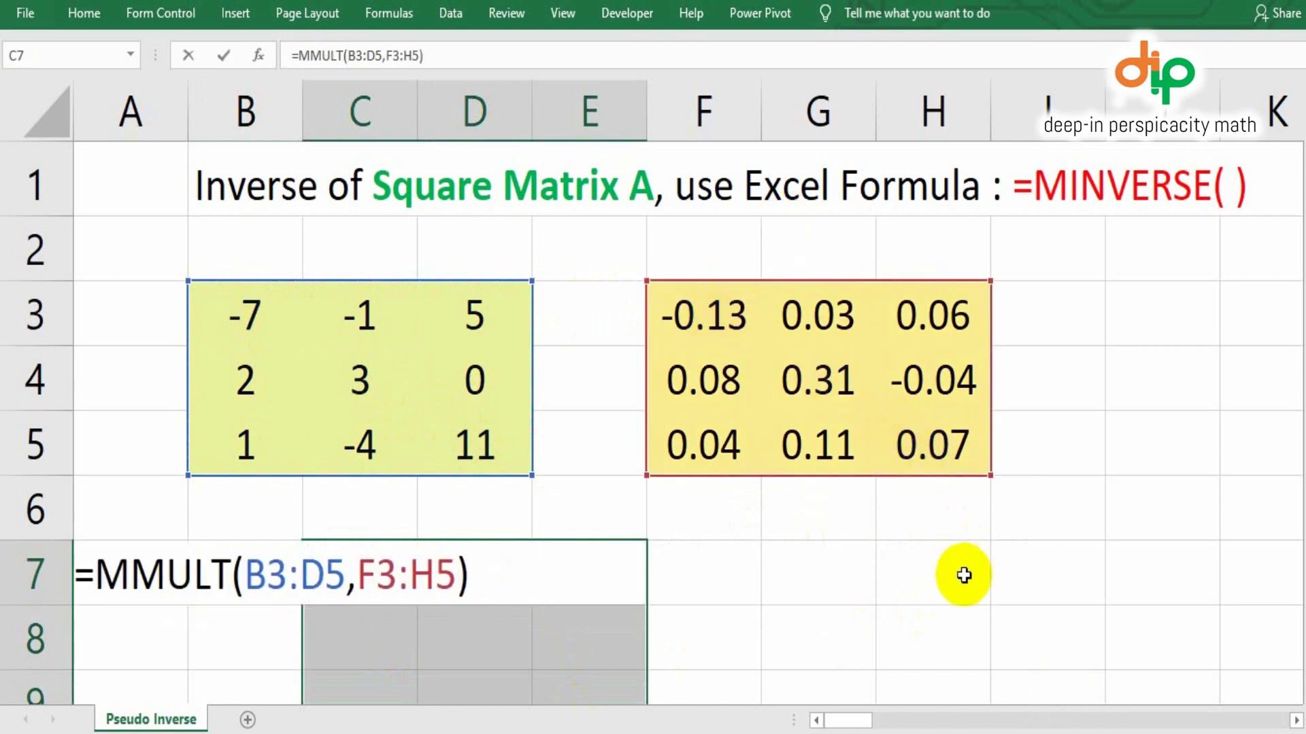
pyautogui.hotkey('ctrl', 'shift', 'Return')
# Step: Examine the product matrix in C7:E9, especially its diagonal cells
pyautogui.scroll(-1, 775, 558)
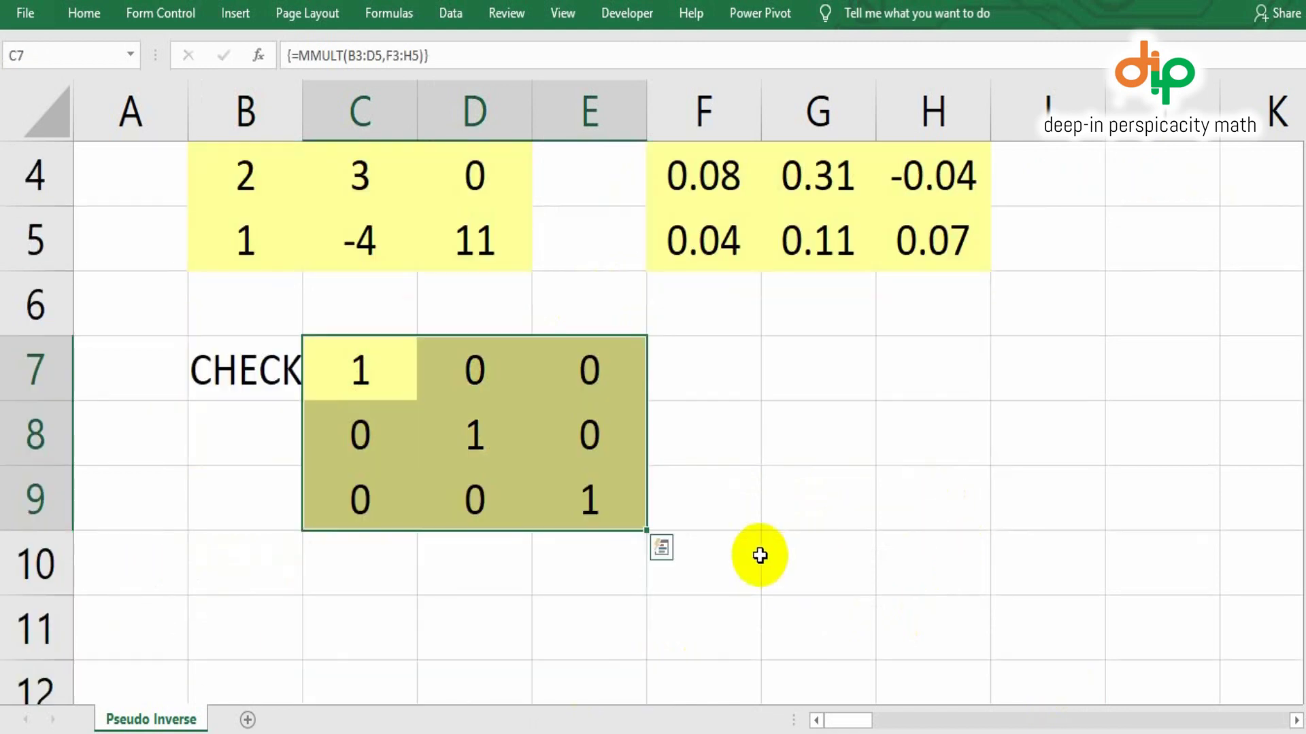
pyautogui.click(382, 385)
pyautogui.click(482, 438)
pyautogui.click(583, 501)
pyautogui.moveTo(381, 388); pyautogui.dragTo(604, 488)
pyautogui.click(708, 510)
pyautogui.scroll(1, 708, 510)
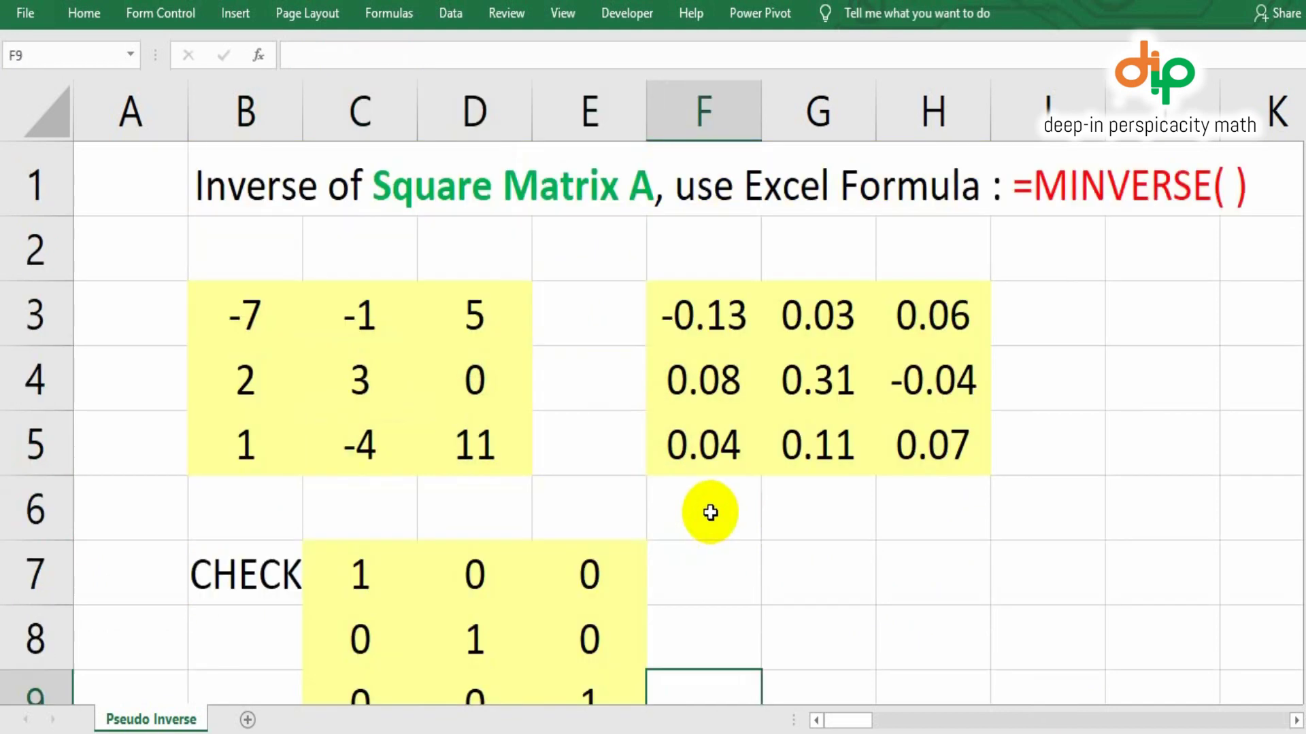
# Step: Clear the whole 3×3 example, including its CHECK block, from columns B to H starting at row 3
pyautogui.moveTo(226, 315); pyautogui.dragTo(962, 646)
pyautogui.scroll(2, 962, 650)
pyautogui.press('Delete')
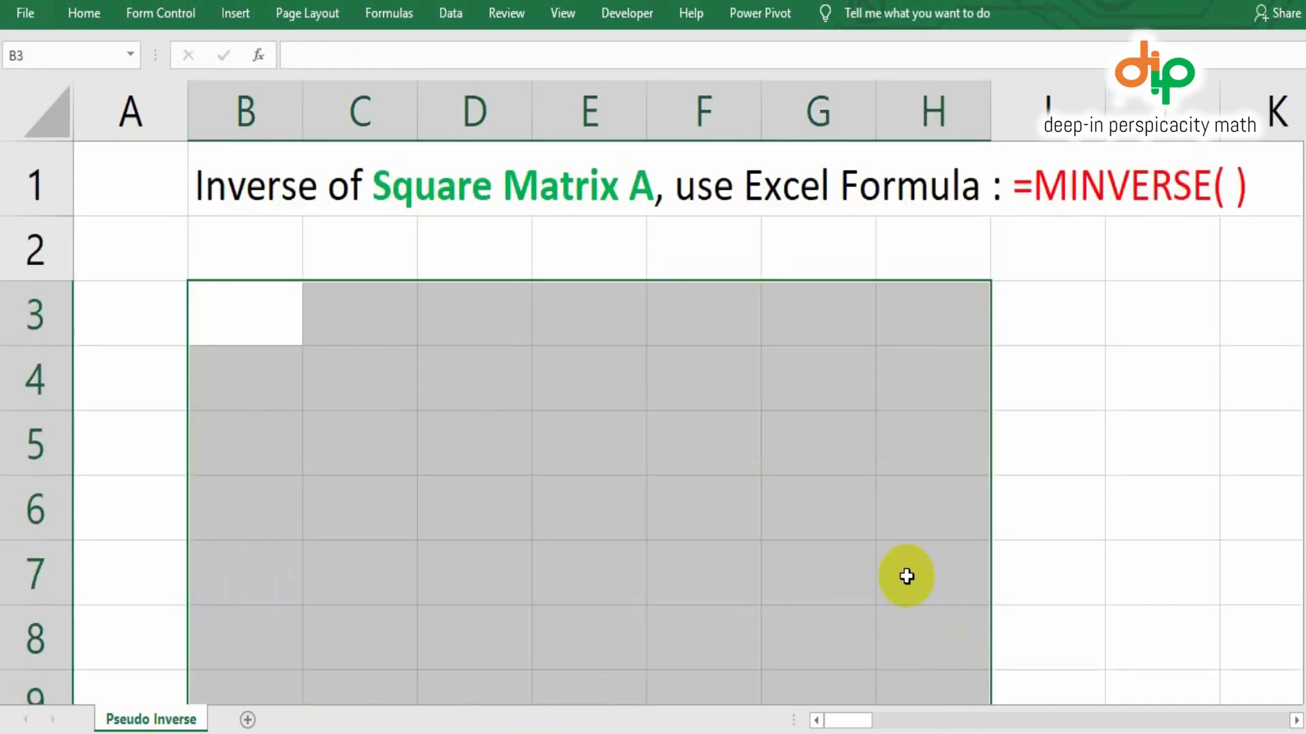
pyautogui.click(268, 297)
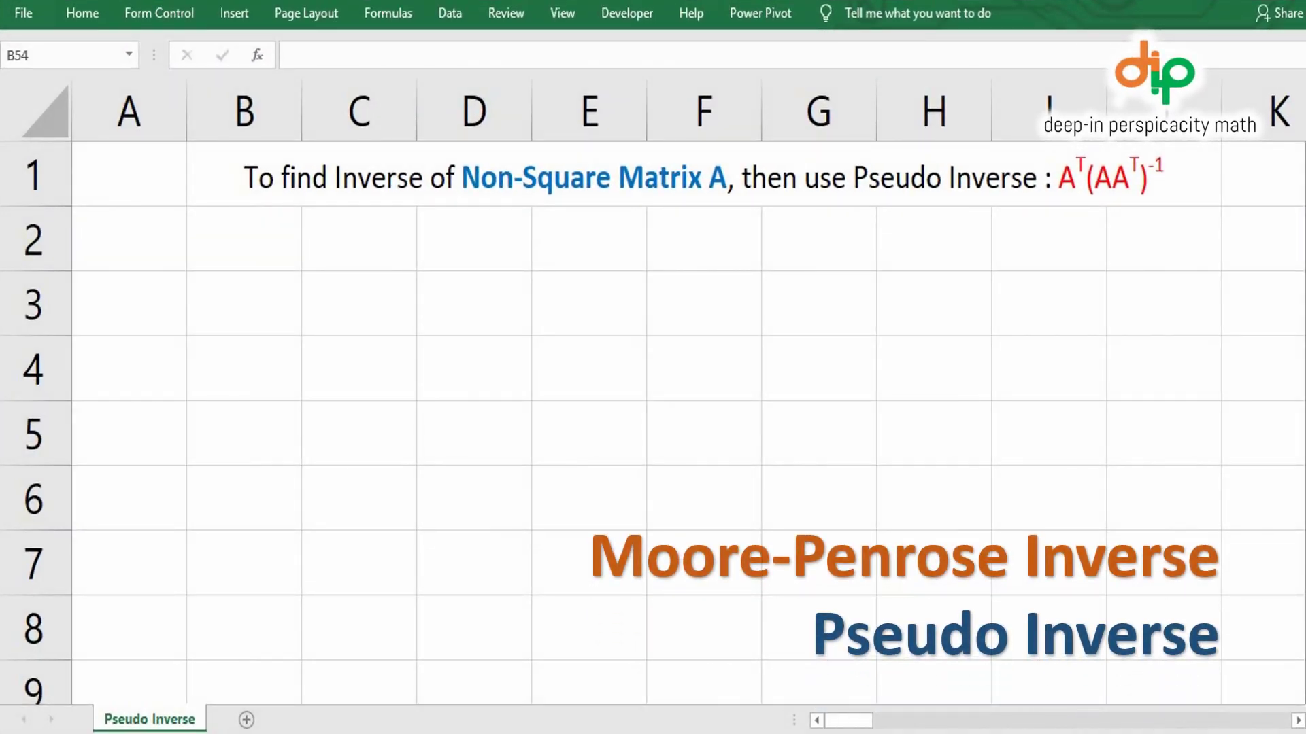
# Step: Enter the first row of the non-square matrix in B3:E3 with the values -3, 4, 5 and 7
pyautogui.click(265, 309)
pyautogui.write('-')
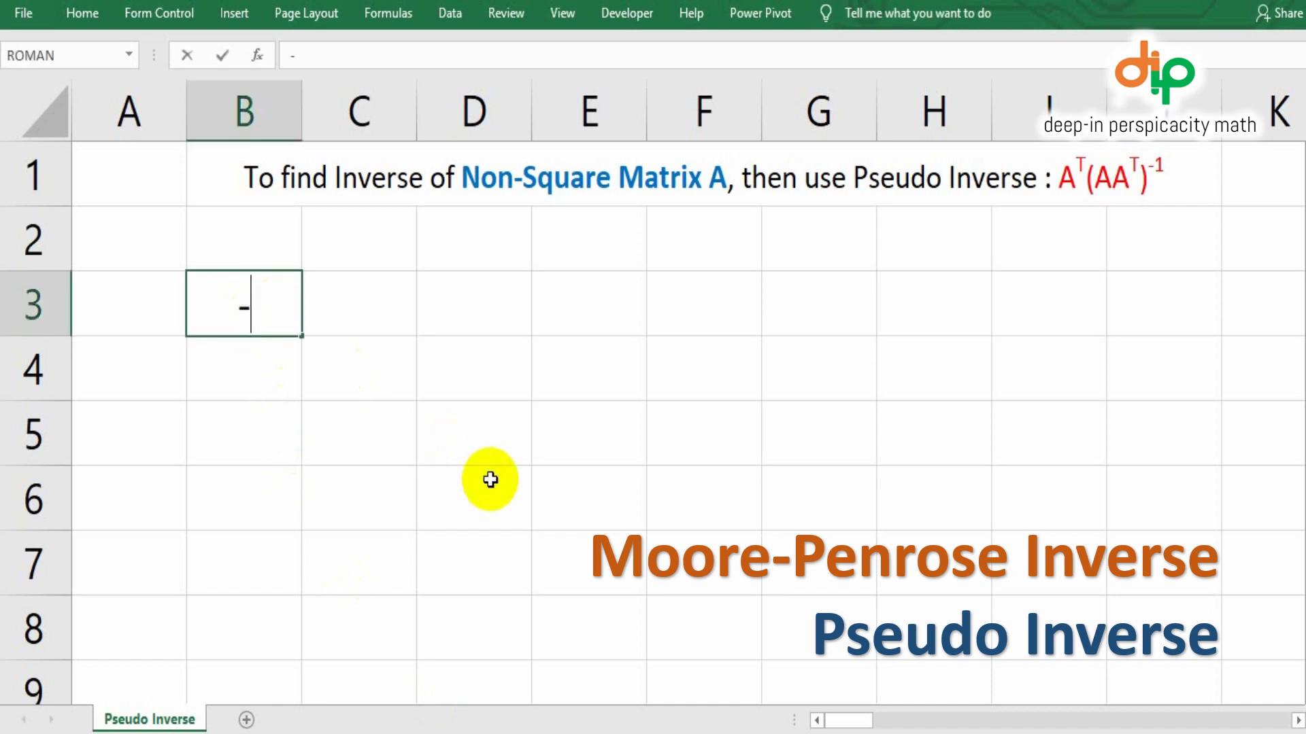
pyautogui.write('3')
pyautogui.click(341, 292)
pyautogui.write('4')
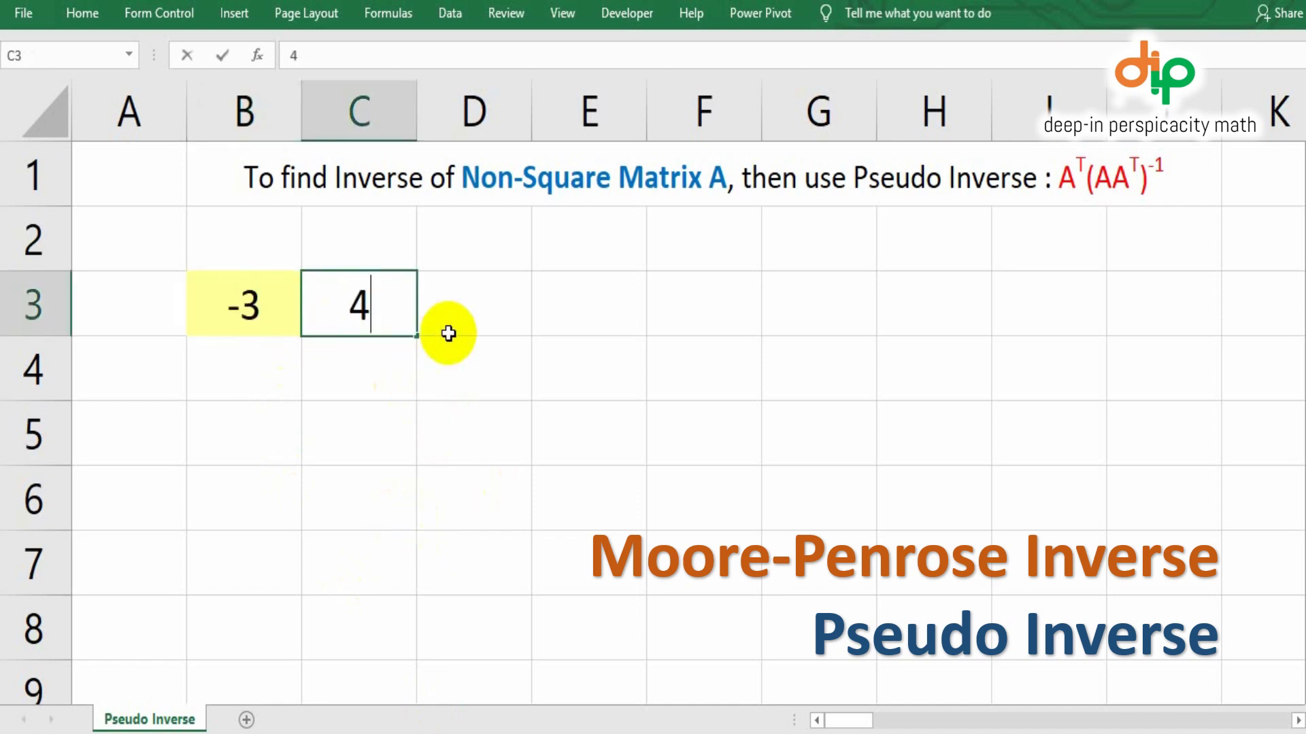
pyautogui.click(448, 334)
pyautogui.write('5')
pyautogui.click(590, 328)
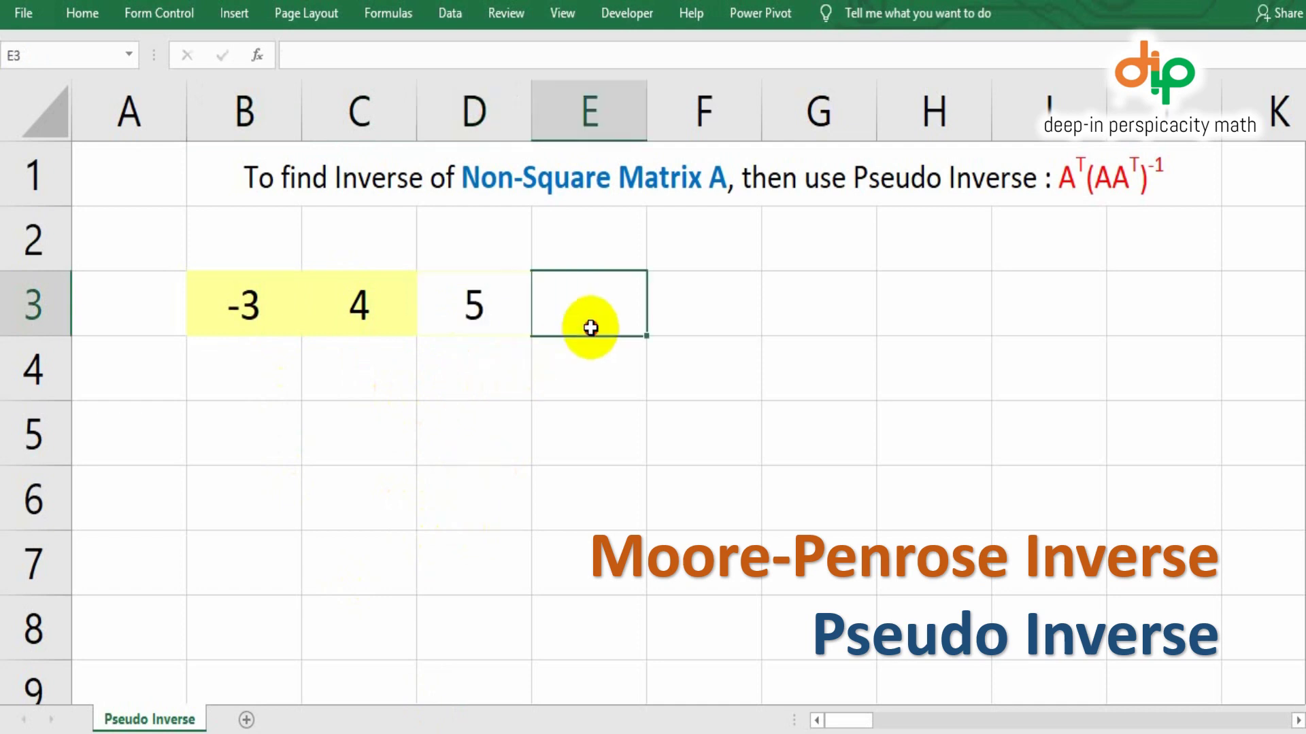
pyautogui.write('7')
# Step: Enter the second matrix row in B4:E4 with the values 1, -11, 0 and 2
pyautogui.click(261, 387)
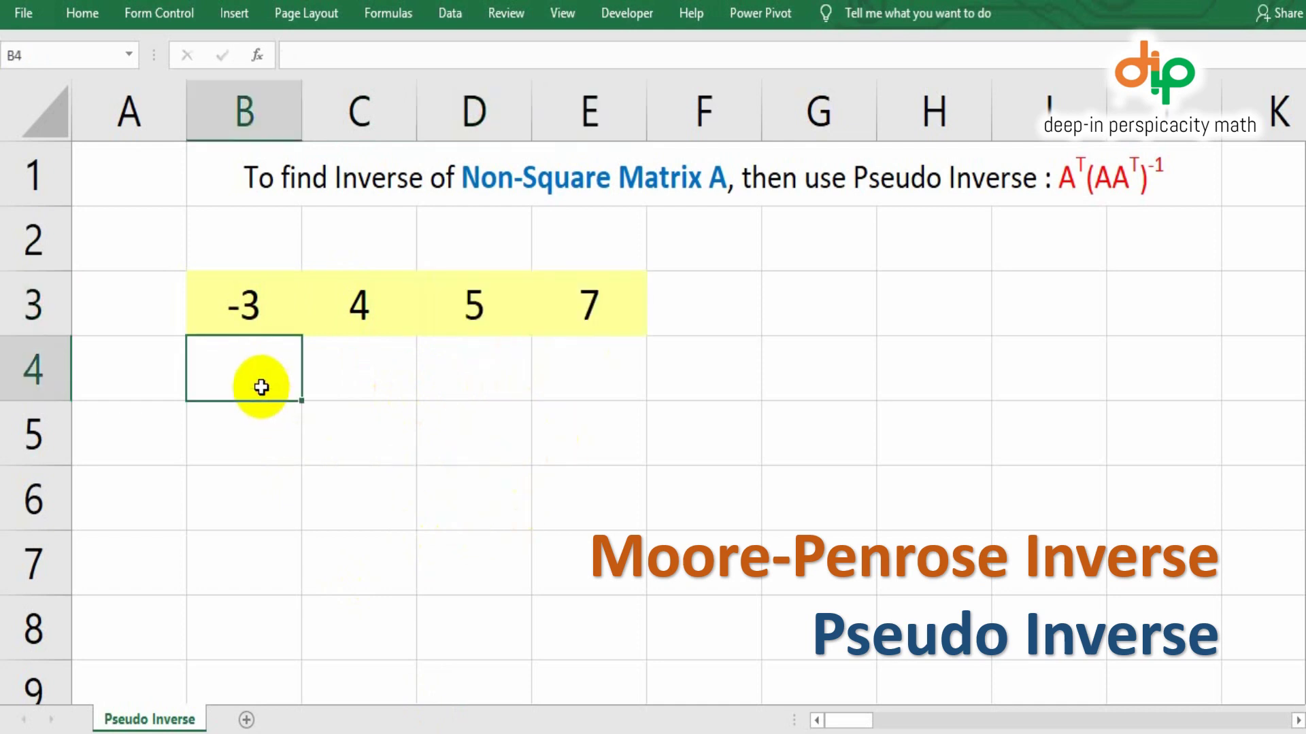
pyautogui.write('1')
pyautogui.click(367, 395)
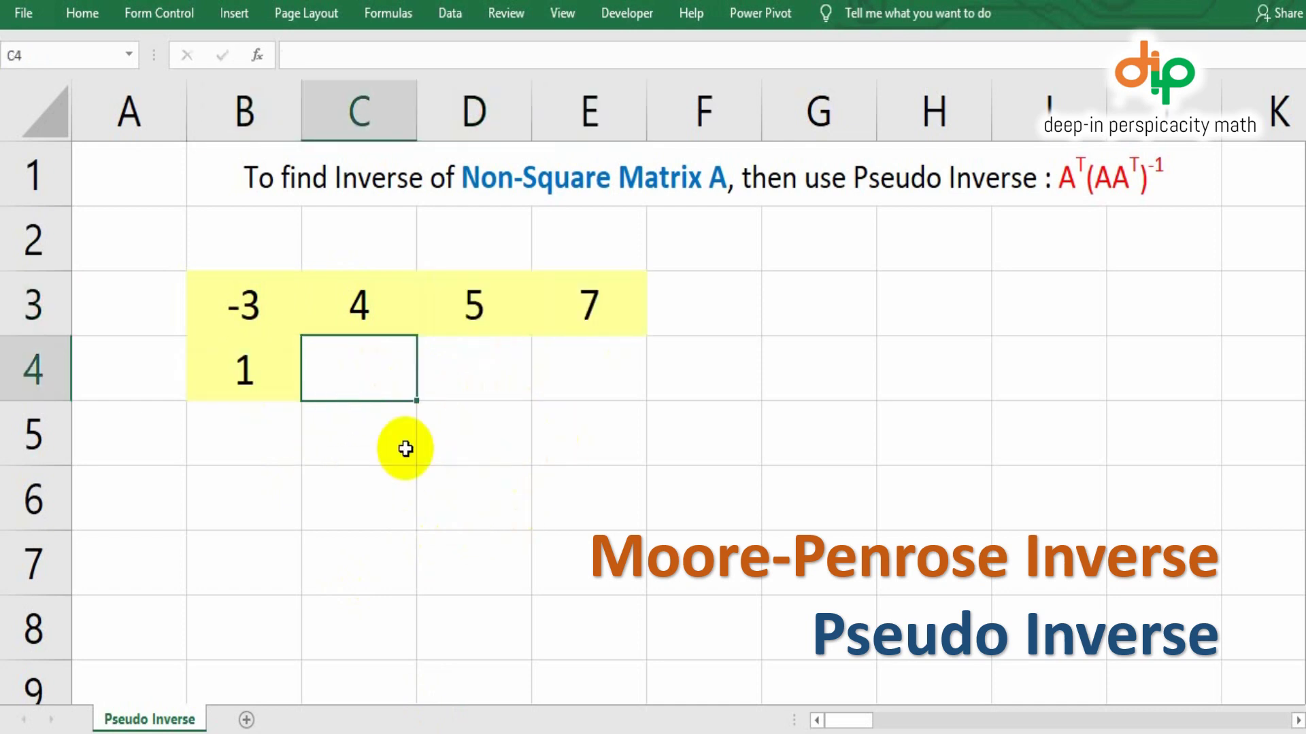
pyautogui.write('-11')
pyautogui.click(469, 373)
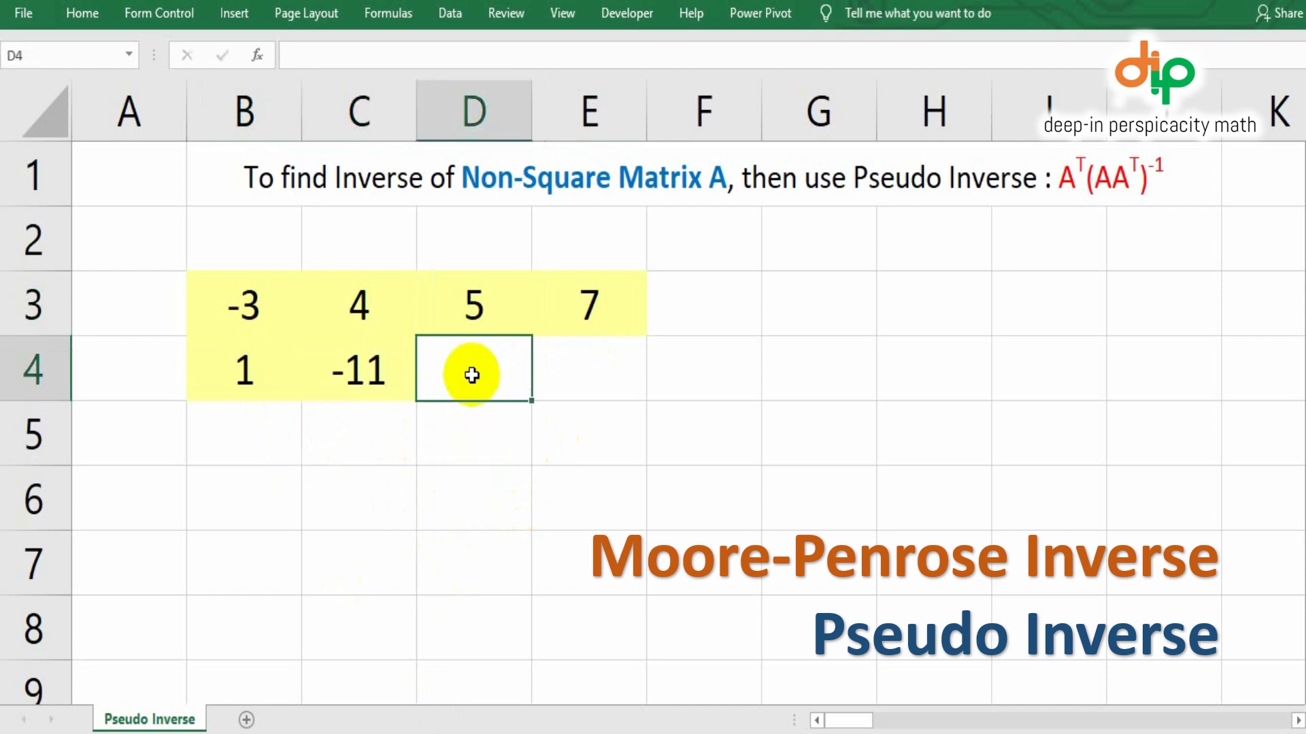
pyautogui.write('0')
pyautogui.click(573, 379)
pyautogui.write('2')
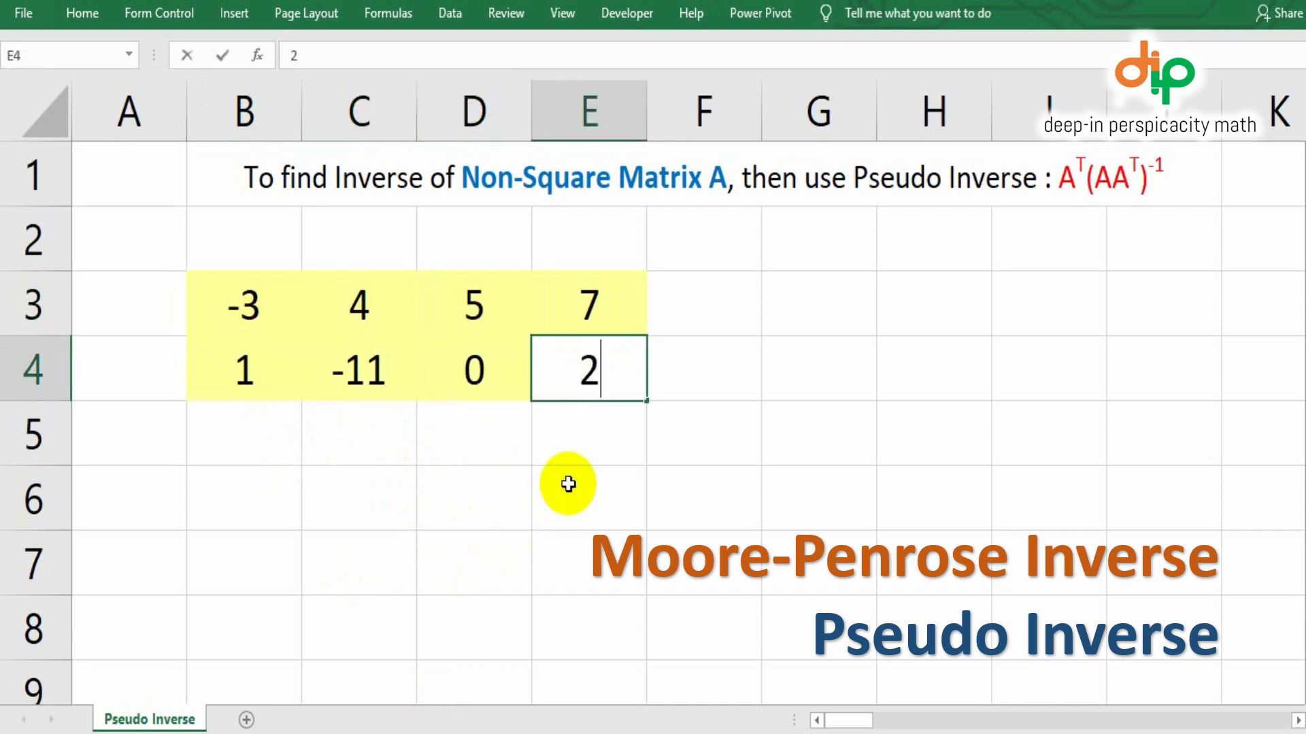
pyautogui.click(683, 454)
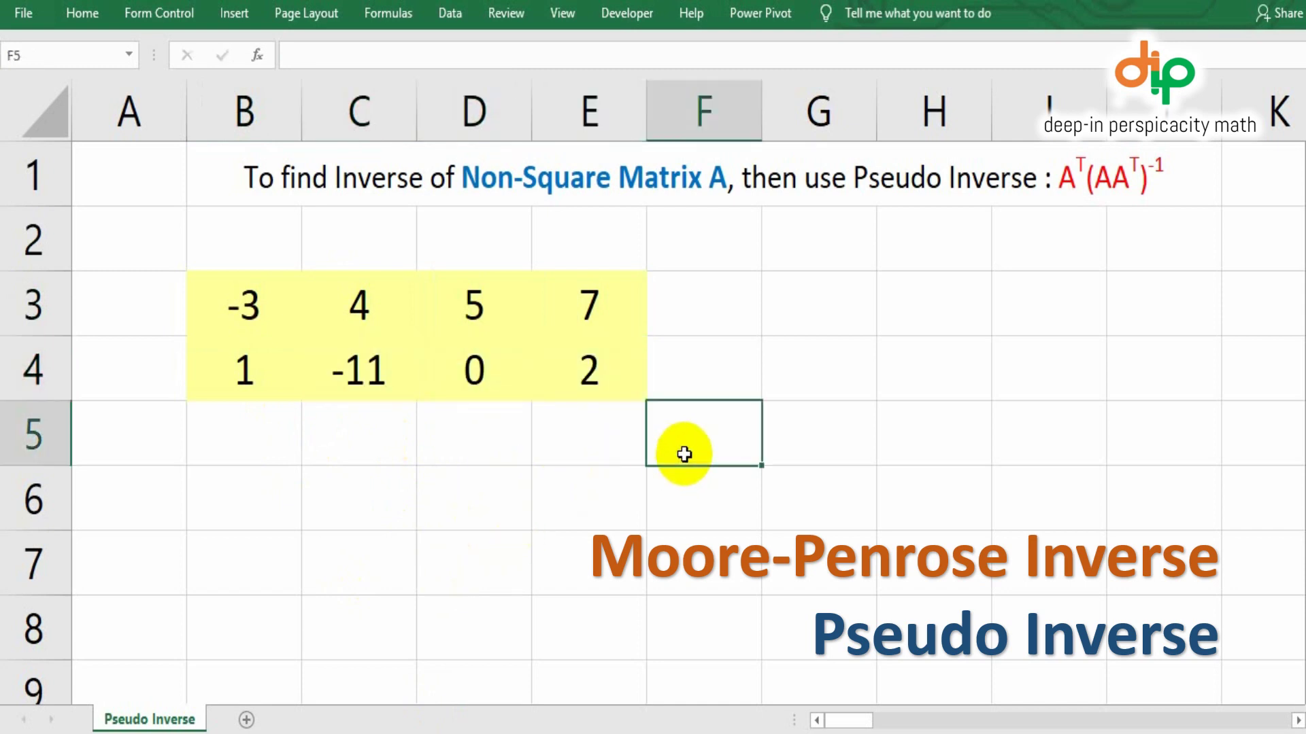
# Step: Compute the pseudo inverse of the 2×4 matrix in G3:H6 with the array formula =MMULT(TRANSPOSE(B3:E4),MINVERSE(MMULT(B3:E4,TRANSPOSE(B3:E4))))
pyautogui.click(800, 311)
pyautogui.moveTo(283, 288); pyautogui.dragTo(582, 364)
pyautogui.moveTo(823, 299); pyautogui.dragTo(939, 505)
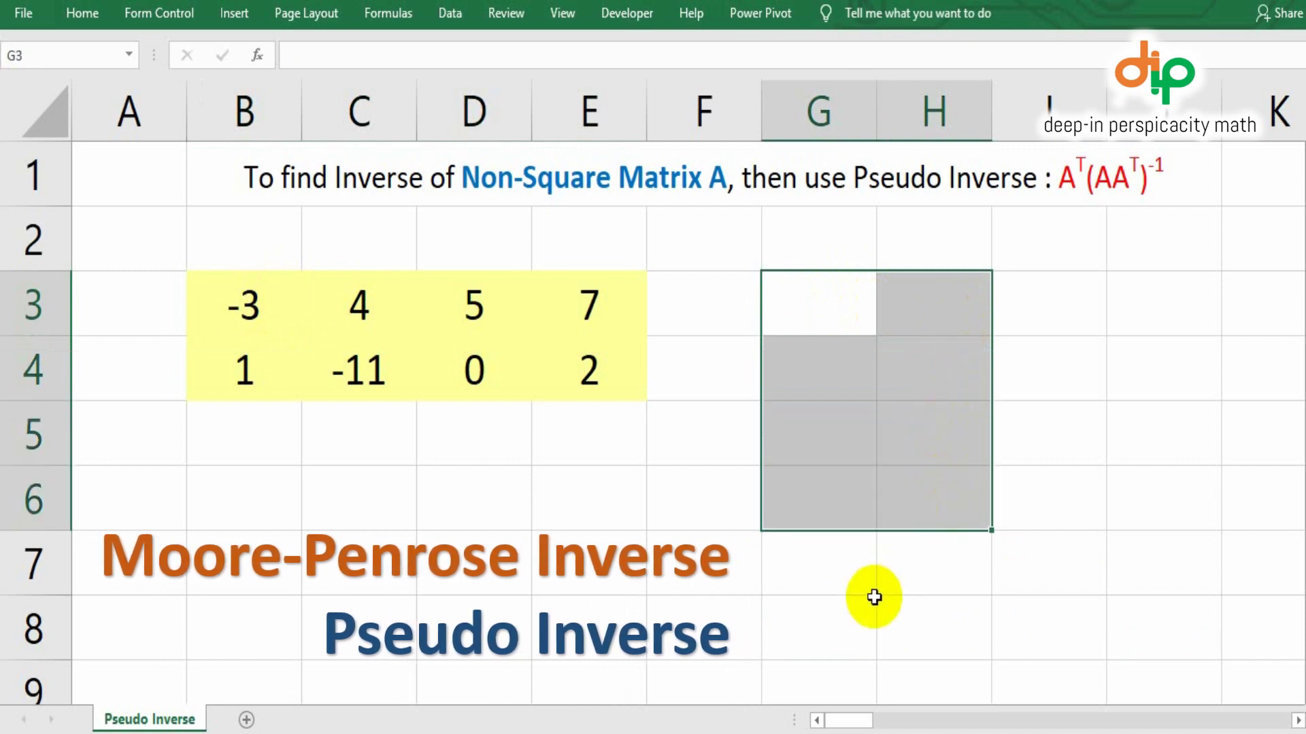
pyautogui.write('=')
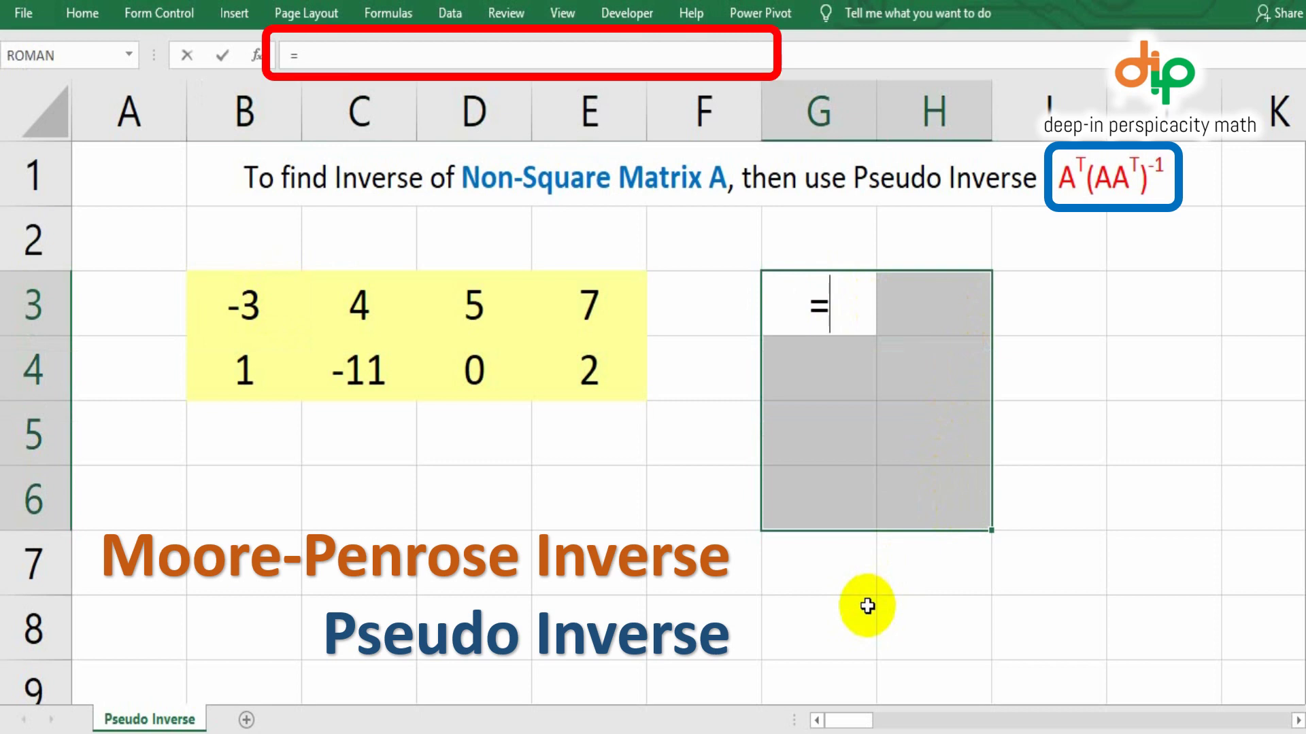
pyautogui.write('MMULT(')
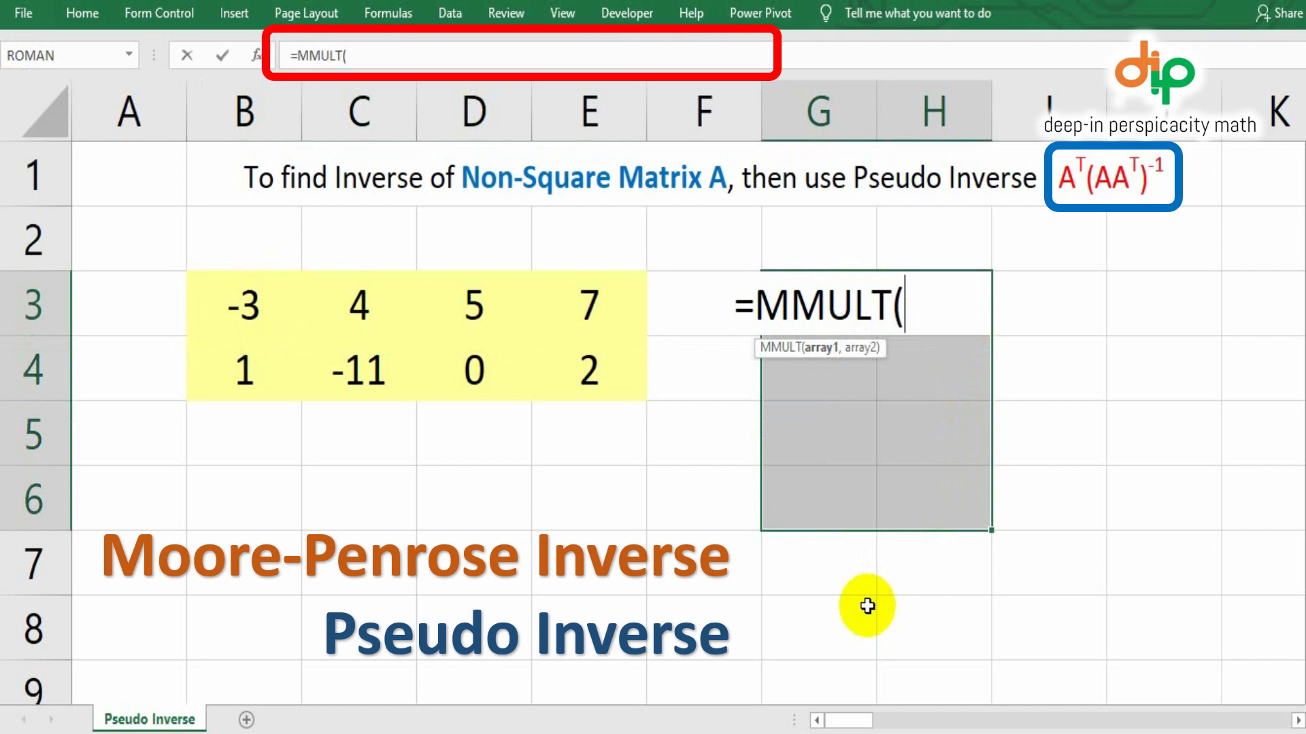
pyautogui.write('TRA')
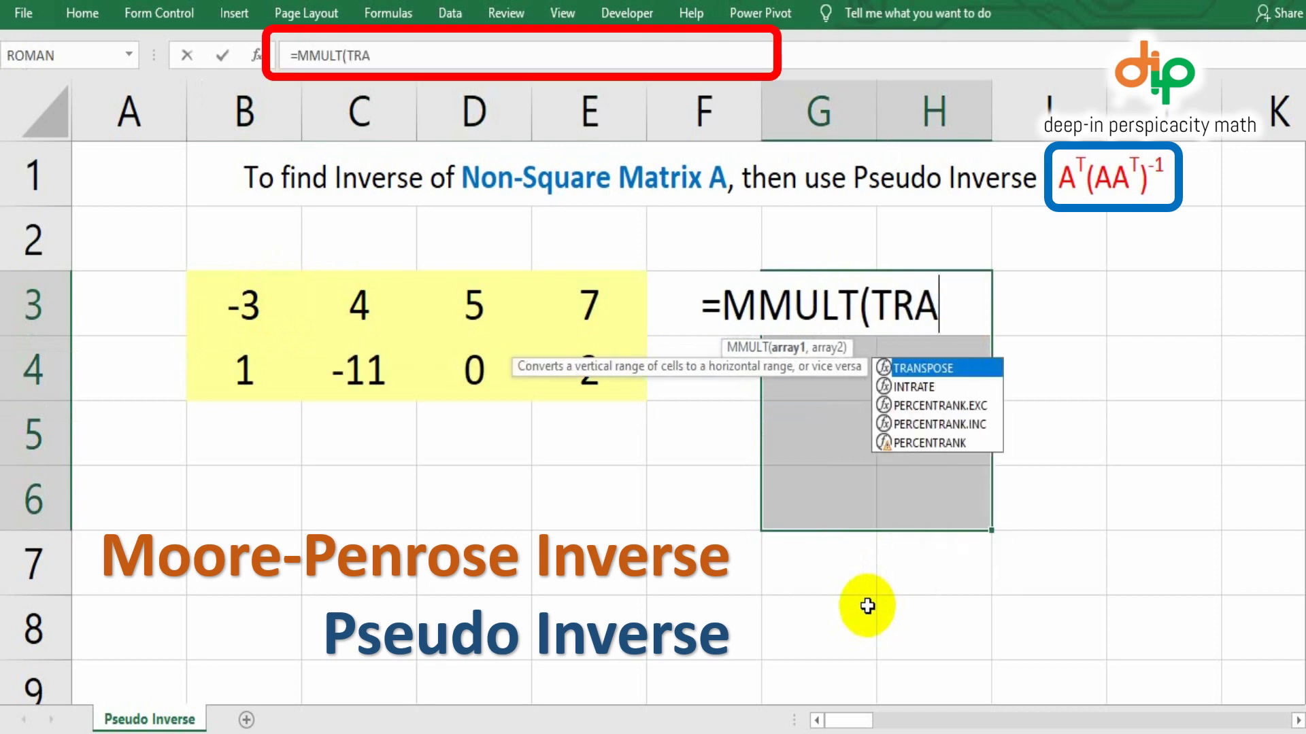
pyautogui.write('NSPOSE')
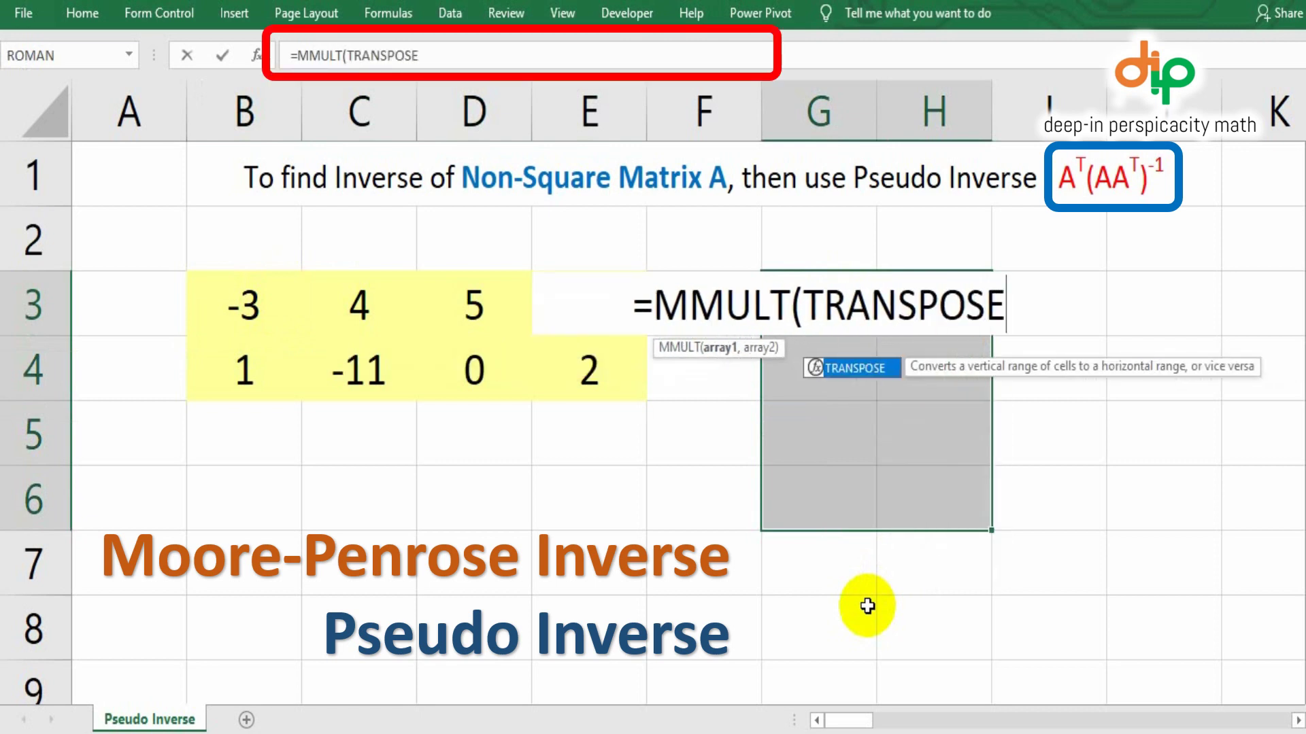
pyautogui.write('(')
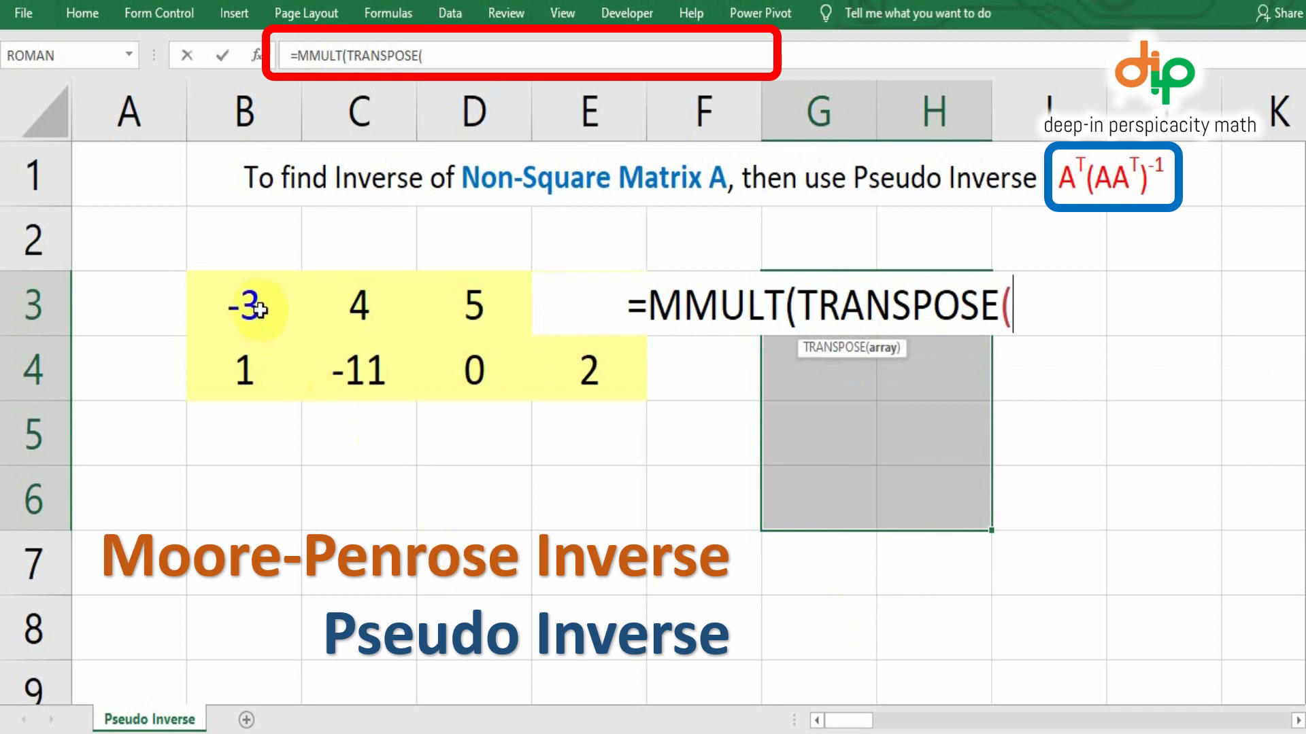
pyautogui.moveTo(257, 306); pyautogui.dragTo(579, 367)
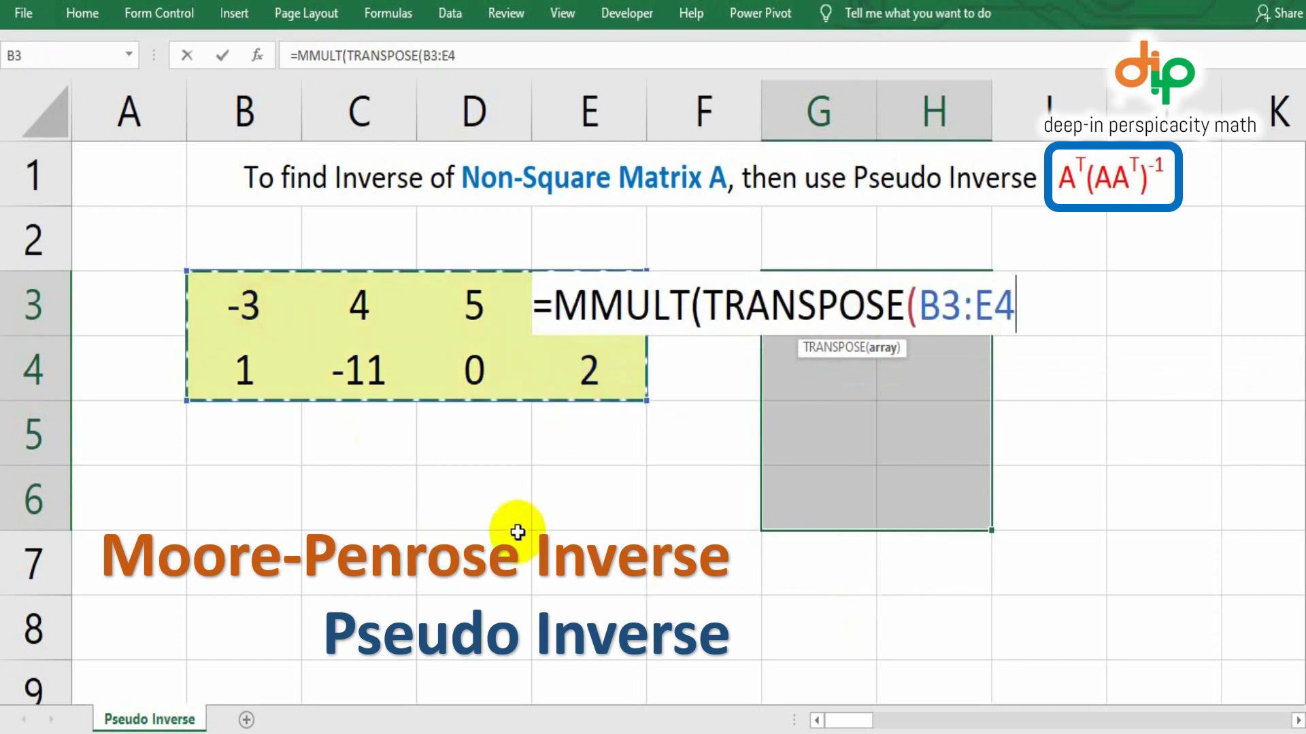
pyautogui.write('),M')
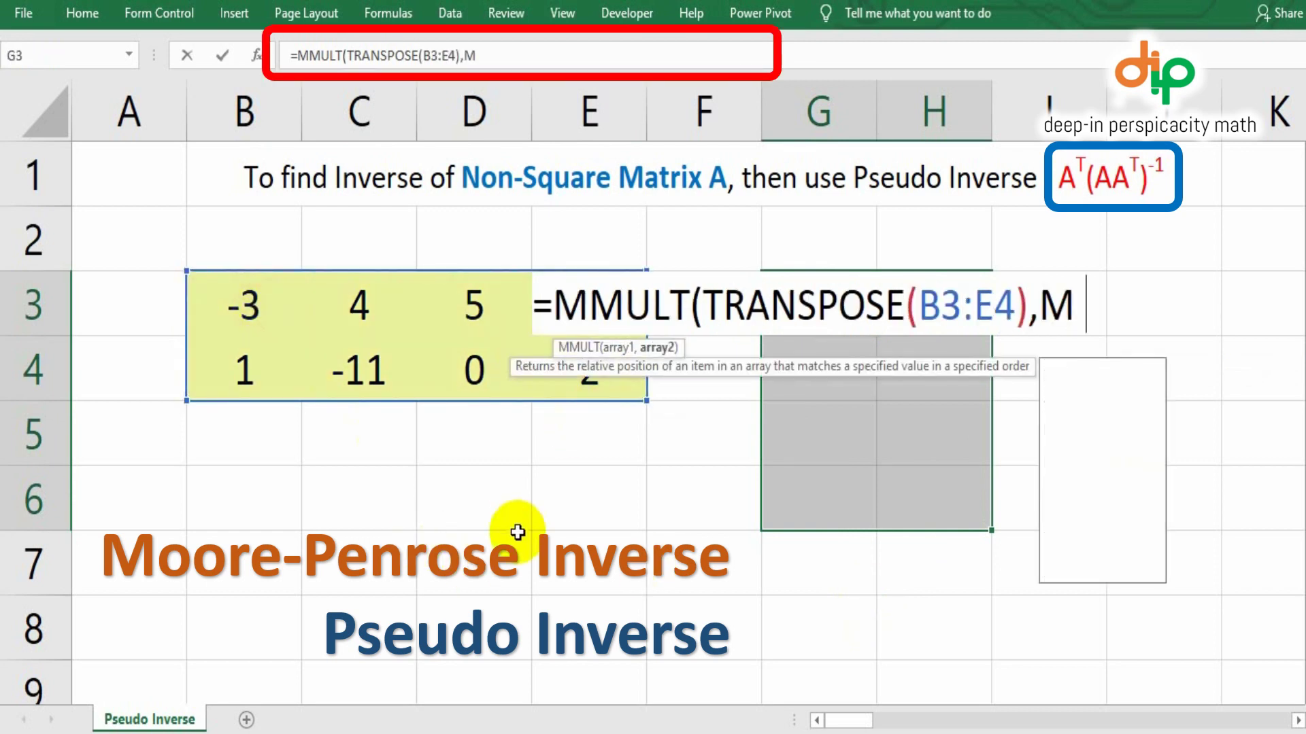
pyautogui.write('INVERSE')
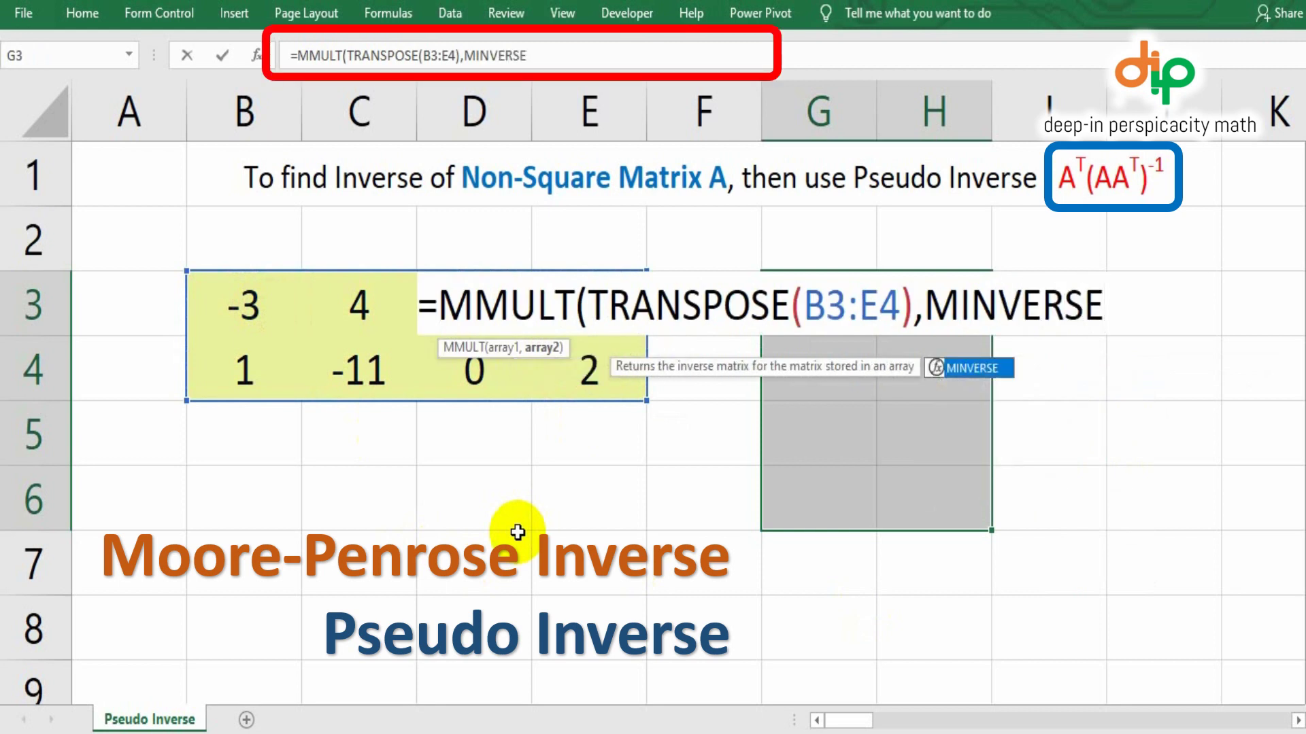
pyautogui.write('(MMUL')
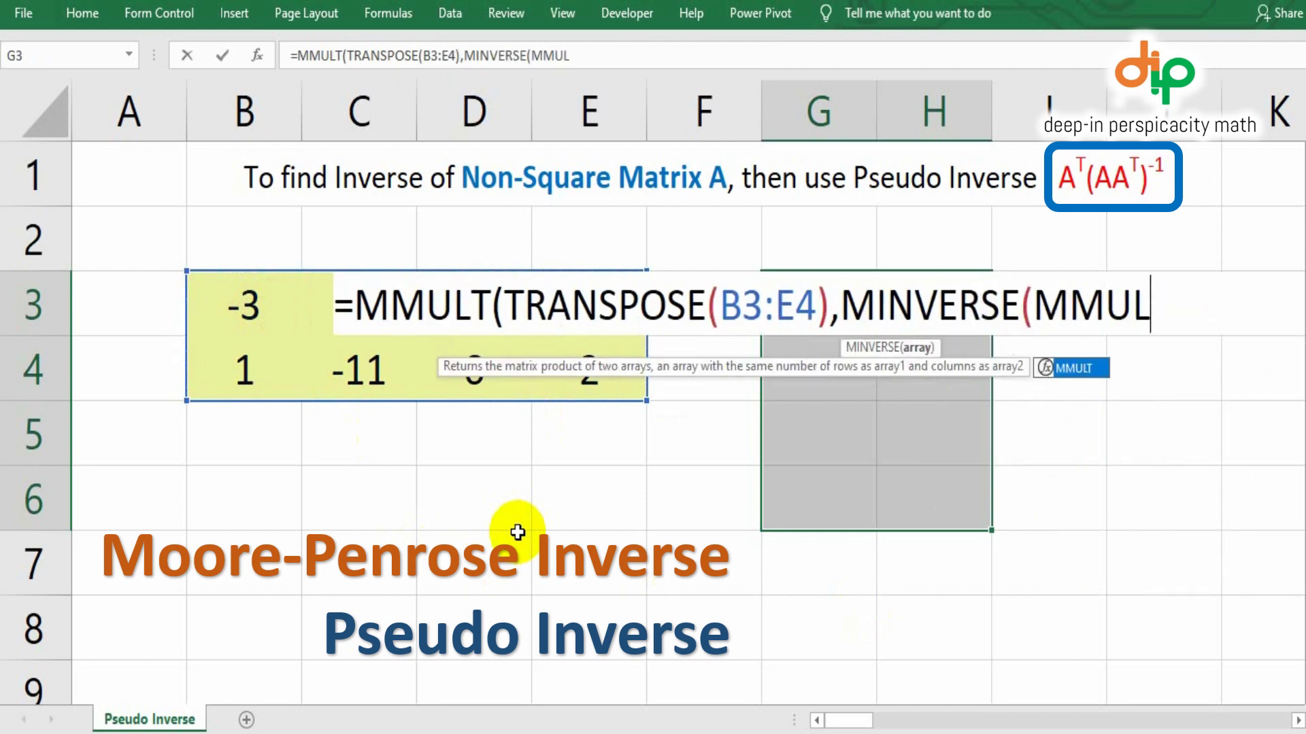
pyautogui.write('T(')
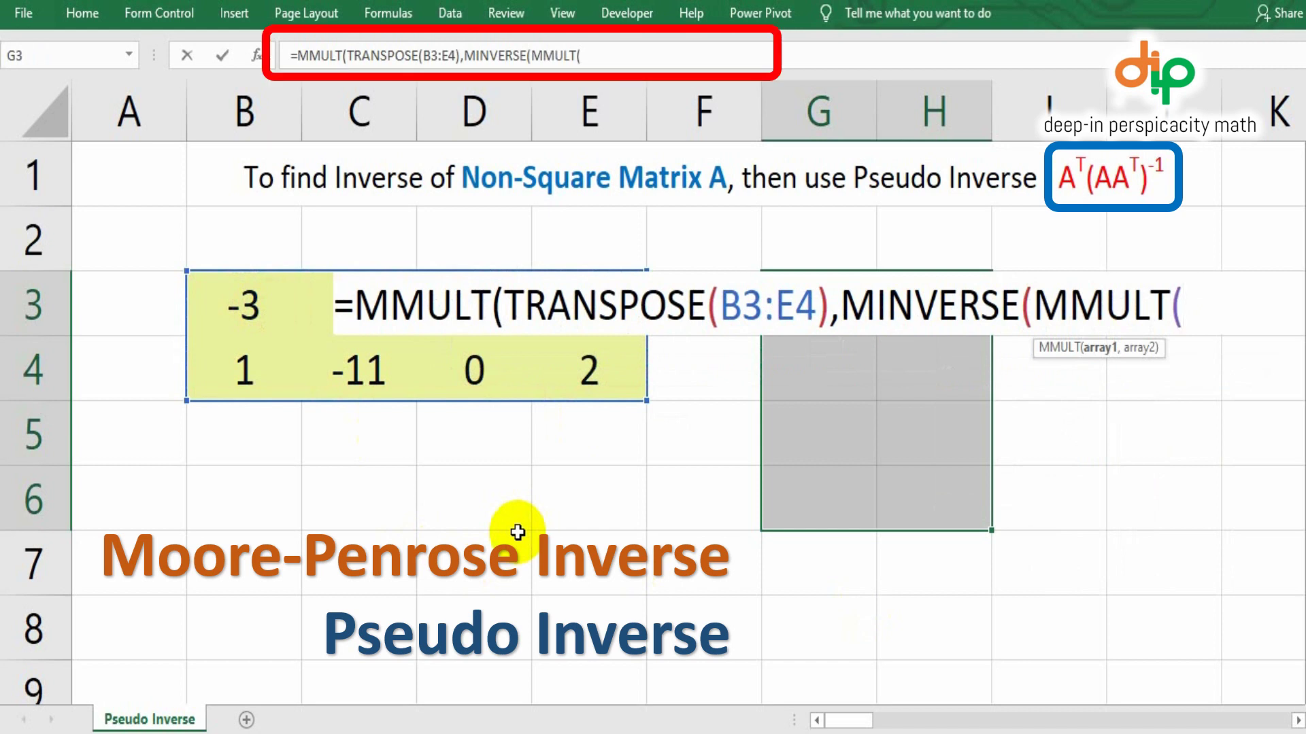
pyautogui.moveTo(248, 313); pyautogui.dragTo(595, 373)
pyautogui.write(',TRANS')
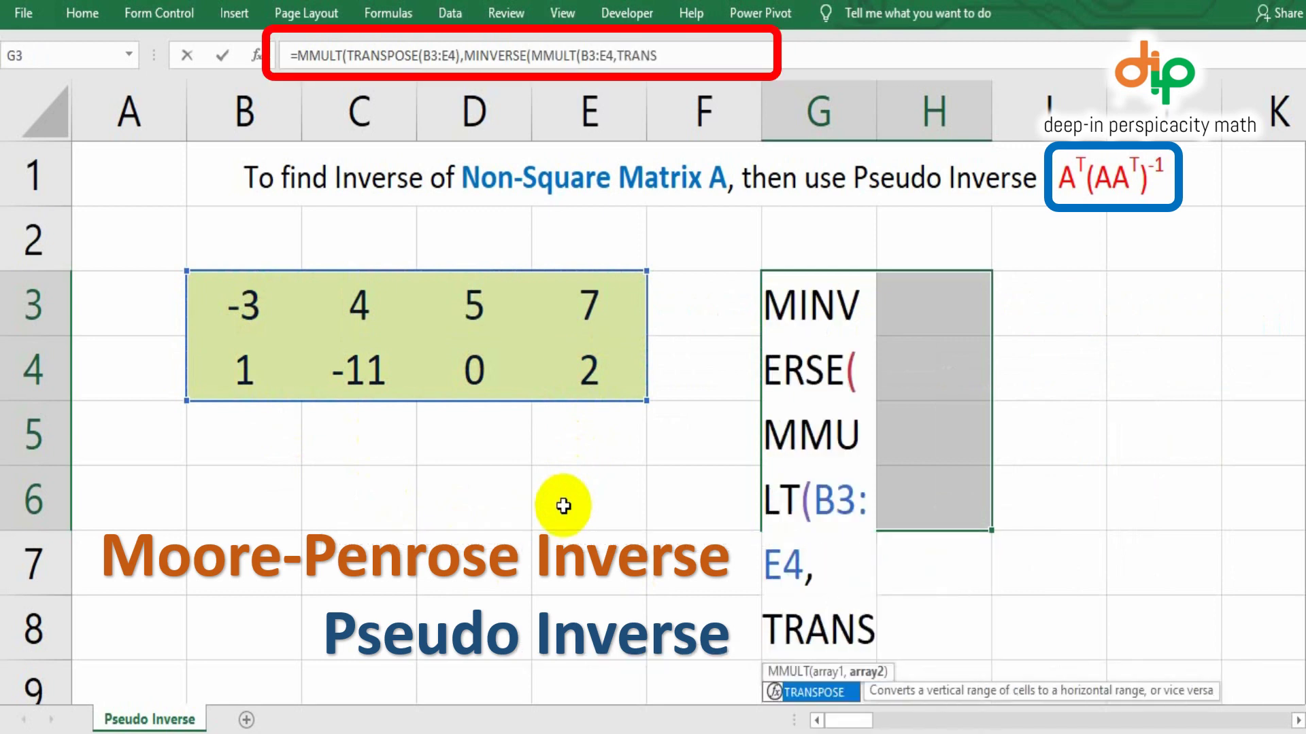
pyautogui.write('POSE(')
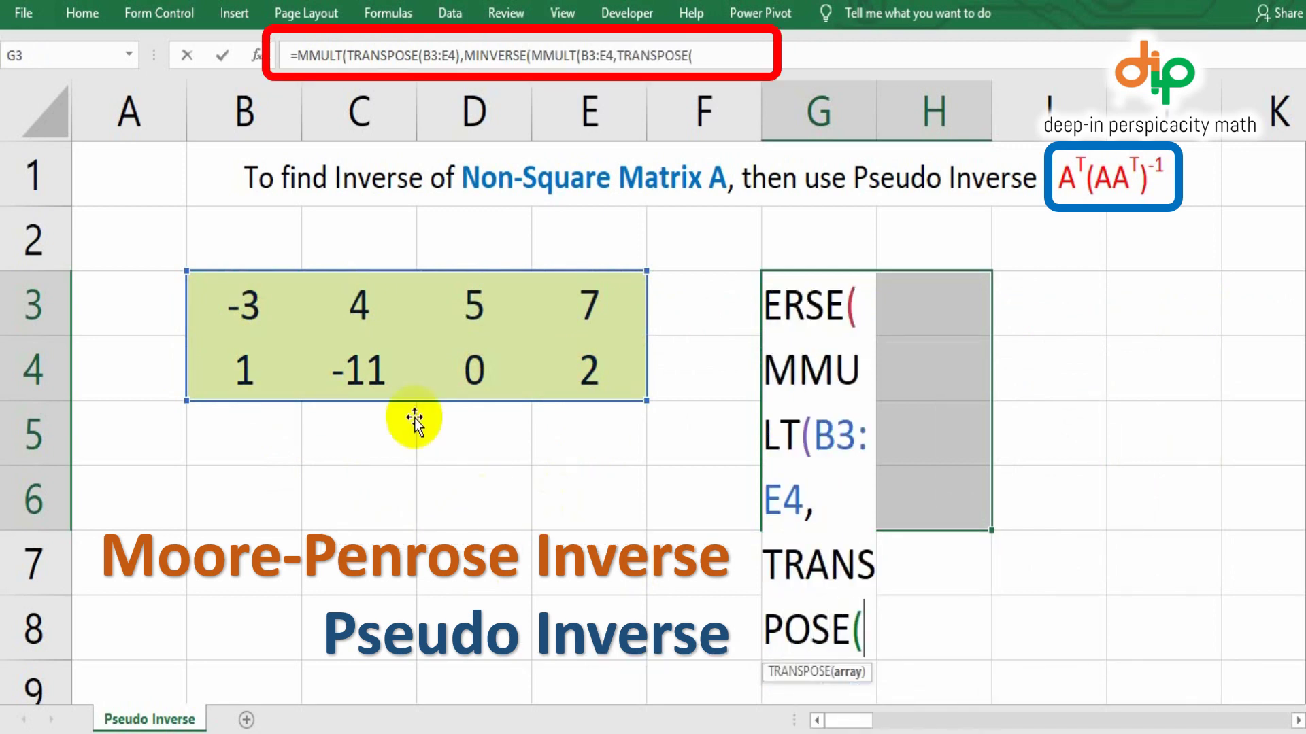
pyautogui.moveTo(244, 304); pyautogui.dragTo(600, 371)
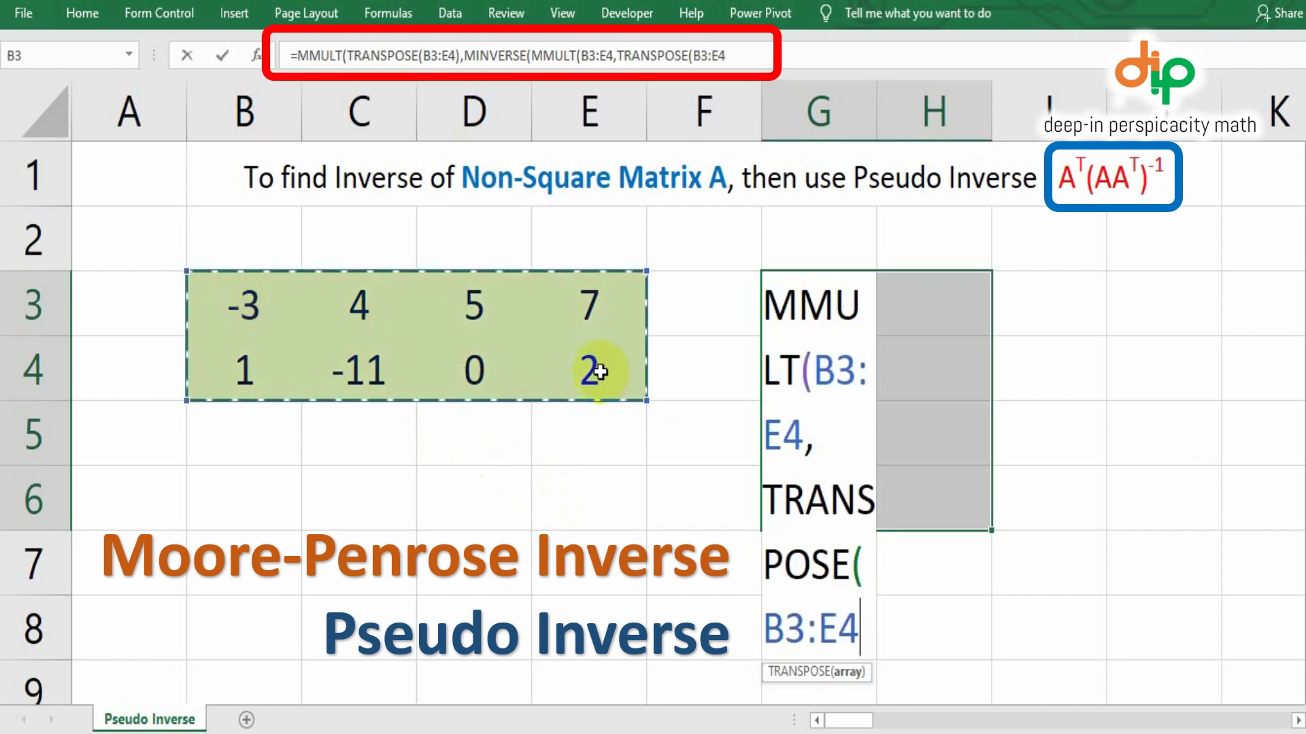
pyautogui.write(')))')
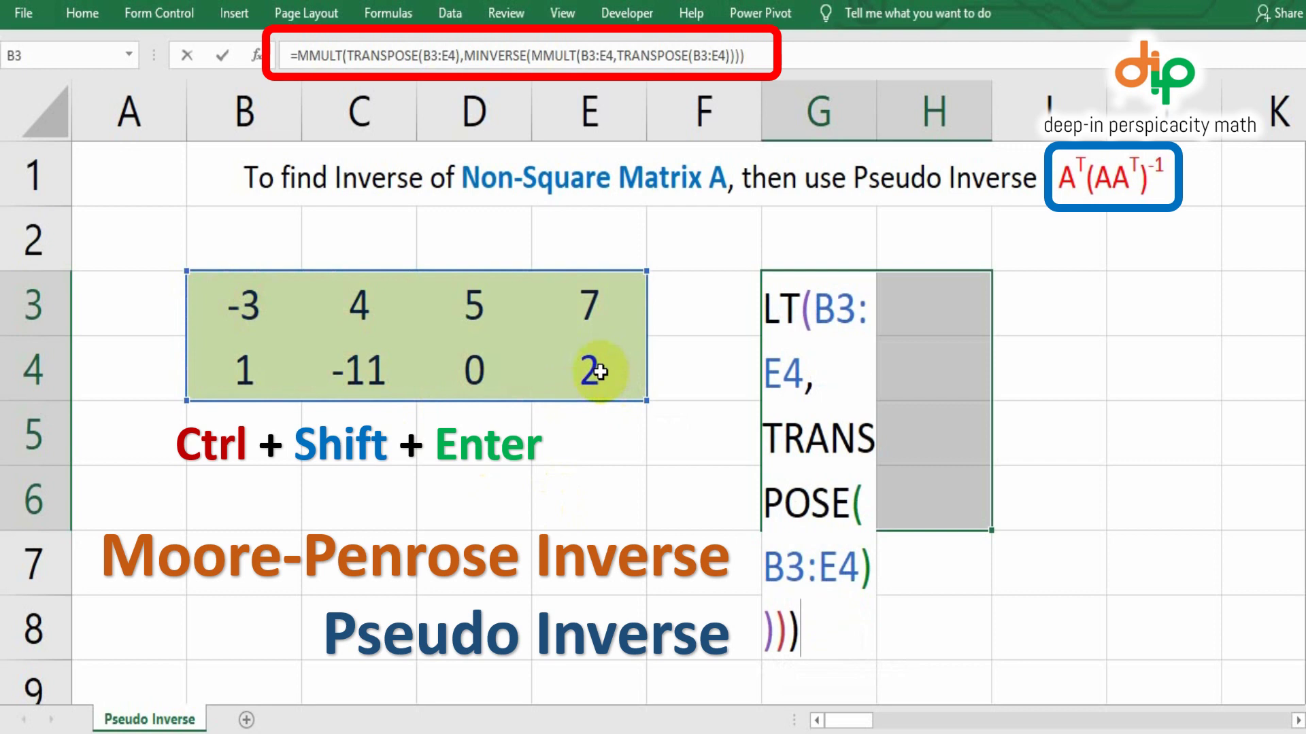
pyautogui.hotkey('ctrl', 'shift', 'Return')
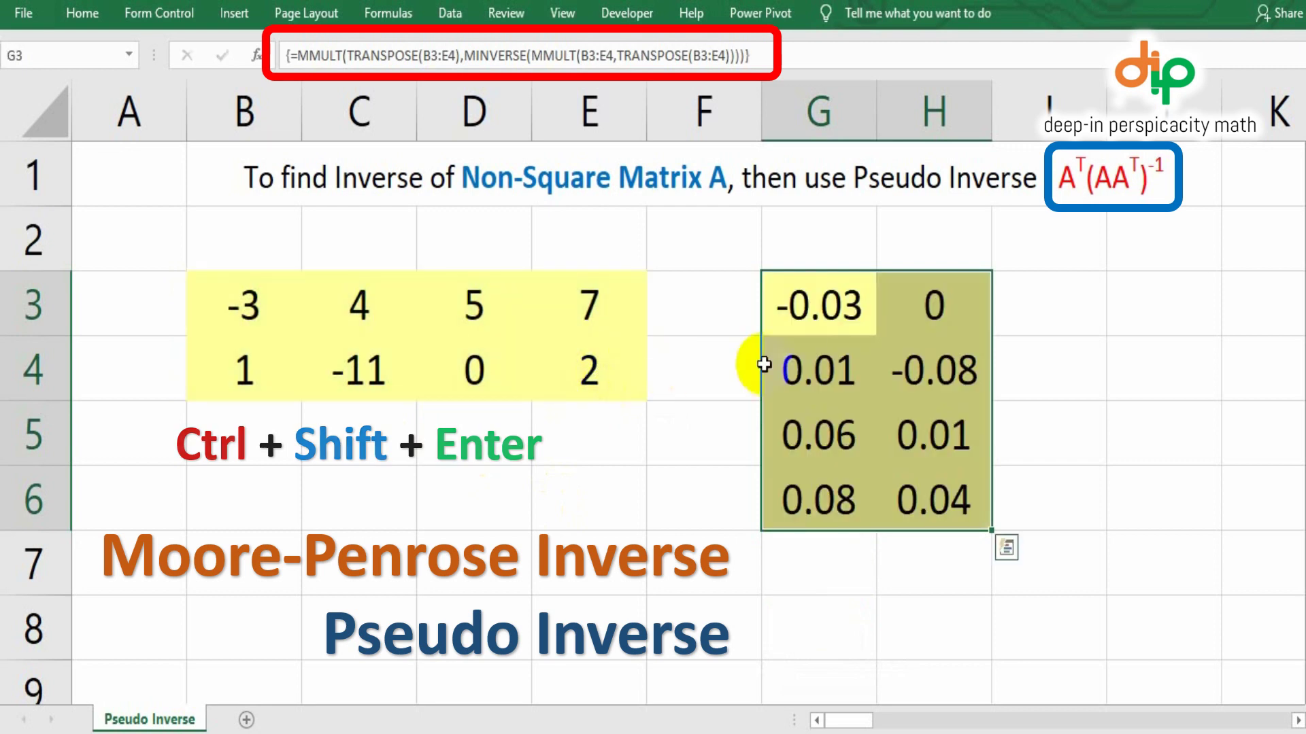
# Step: Review the pseudo inverse formula in G3 and re-enter it as an array formula without changing it
pyautogui.click(820, 316)
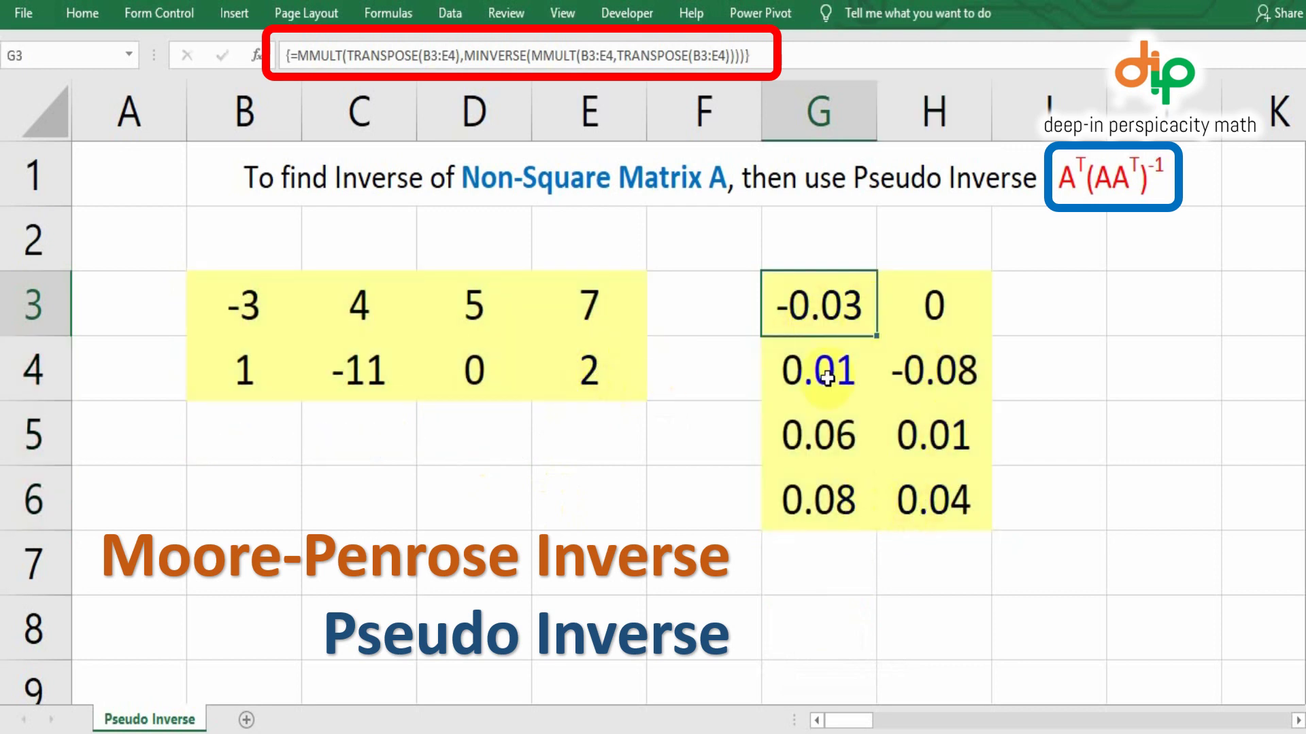
pyautogui.doubleClick(830, 306)
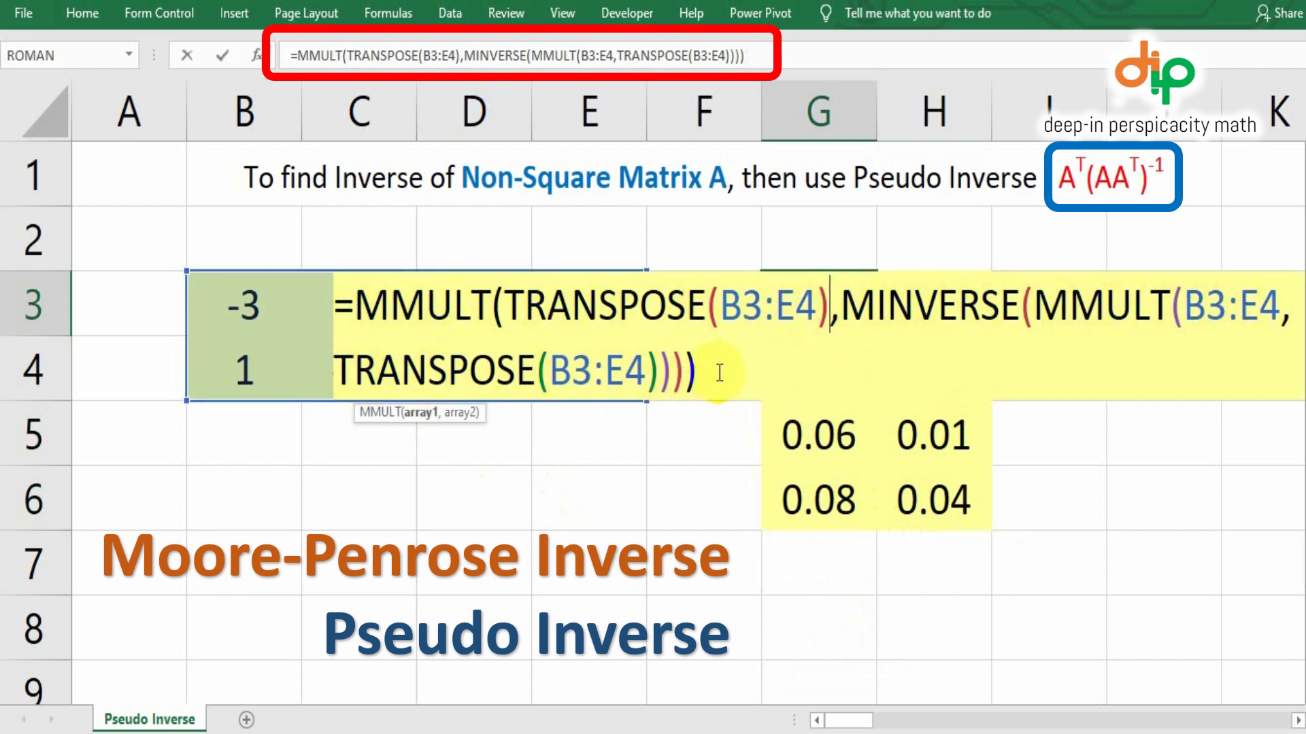
pyautogui.hotkey('ctrl', 'shift', 'Return')
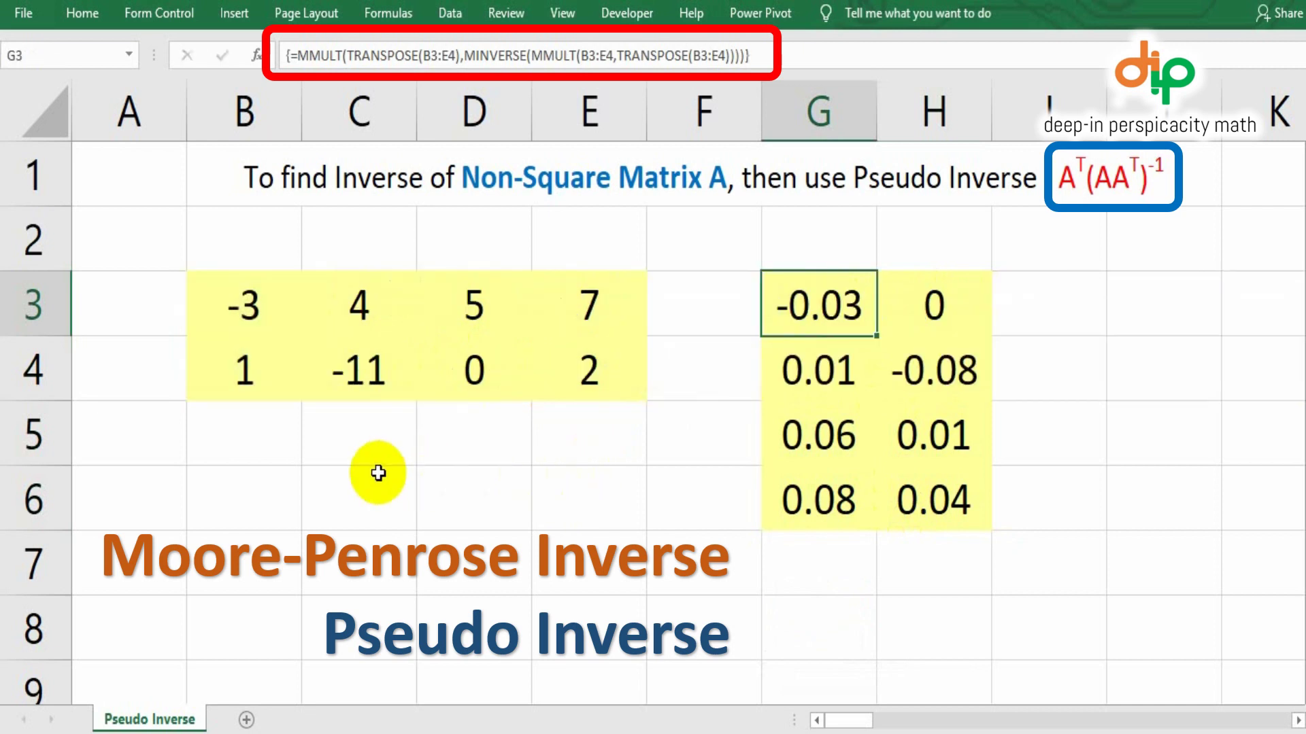
# Step: Label B6 as CHECK and multiply the matrix by its pseudo inverse in C6:D7 with the array formula =MMULT(B3:E4,G3:H6)
pyautogui.click(236, 474)
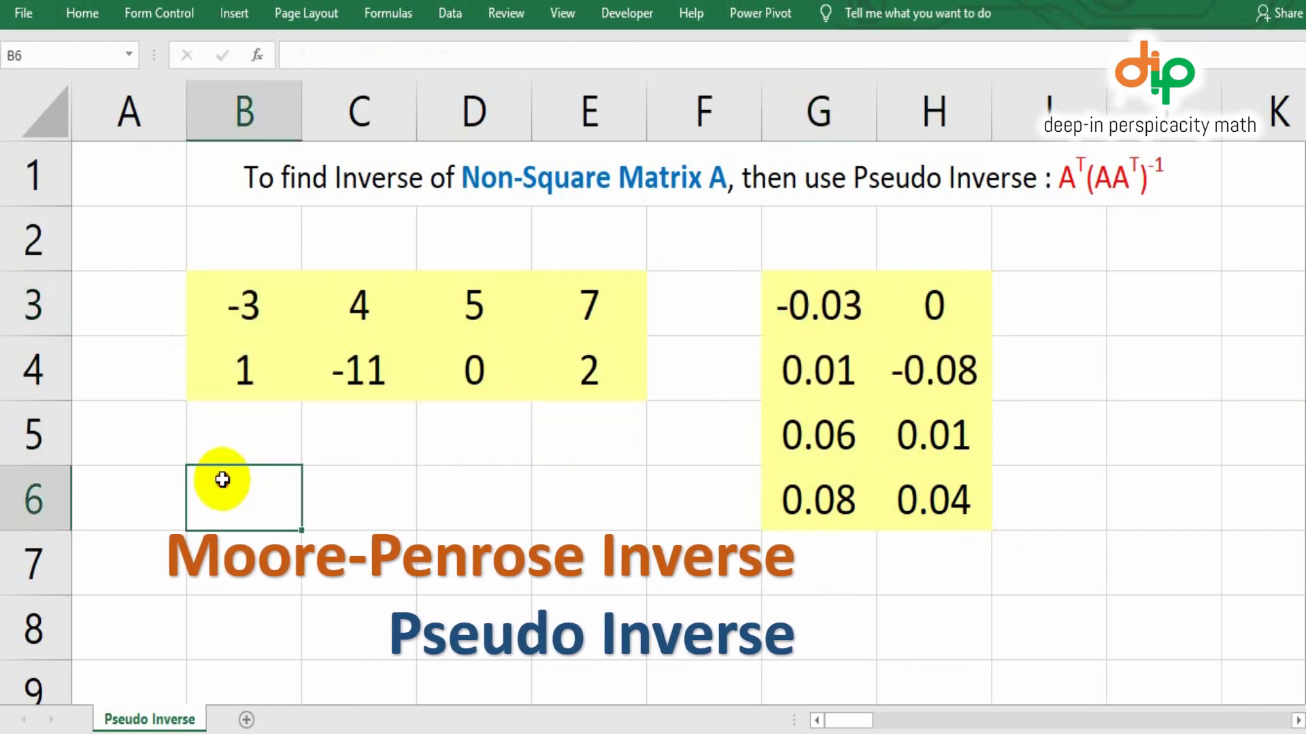
pyautogui.write('CHECK')
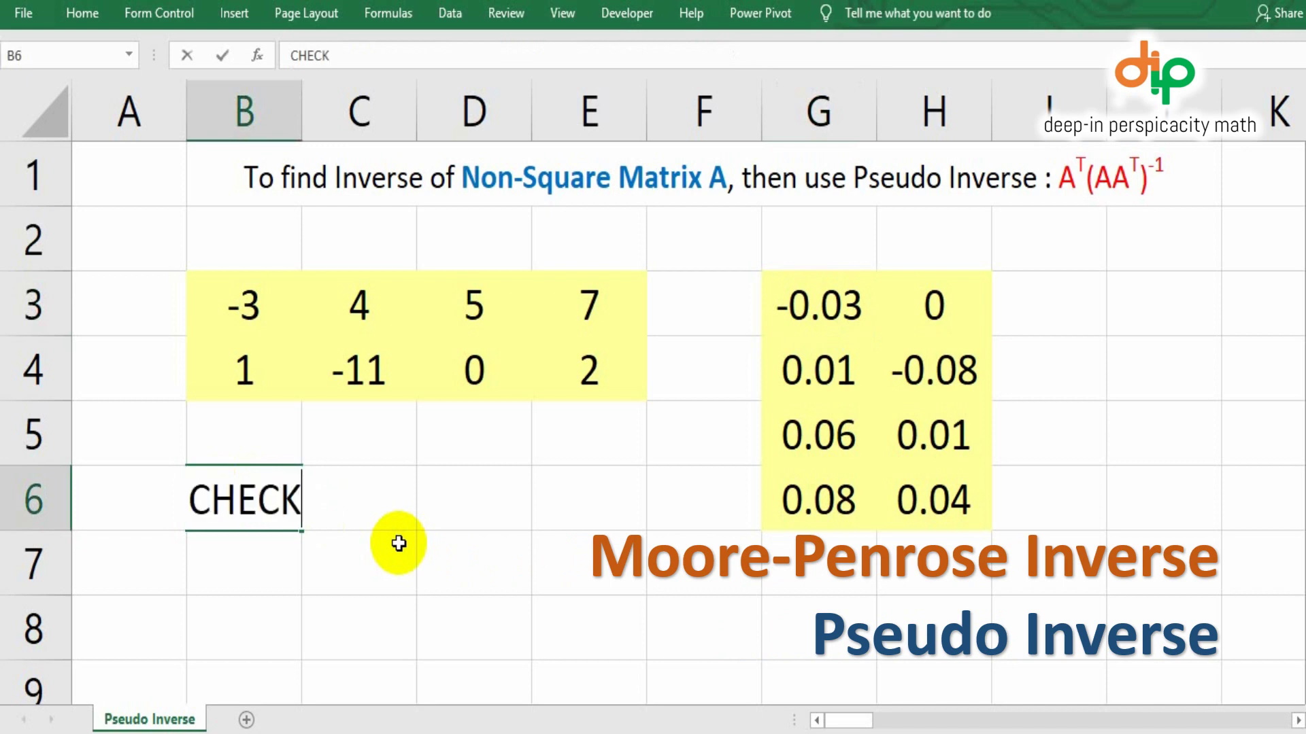
pyautogui.click(452, 536)
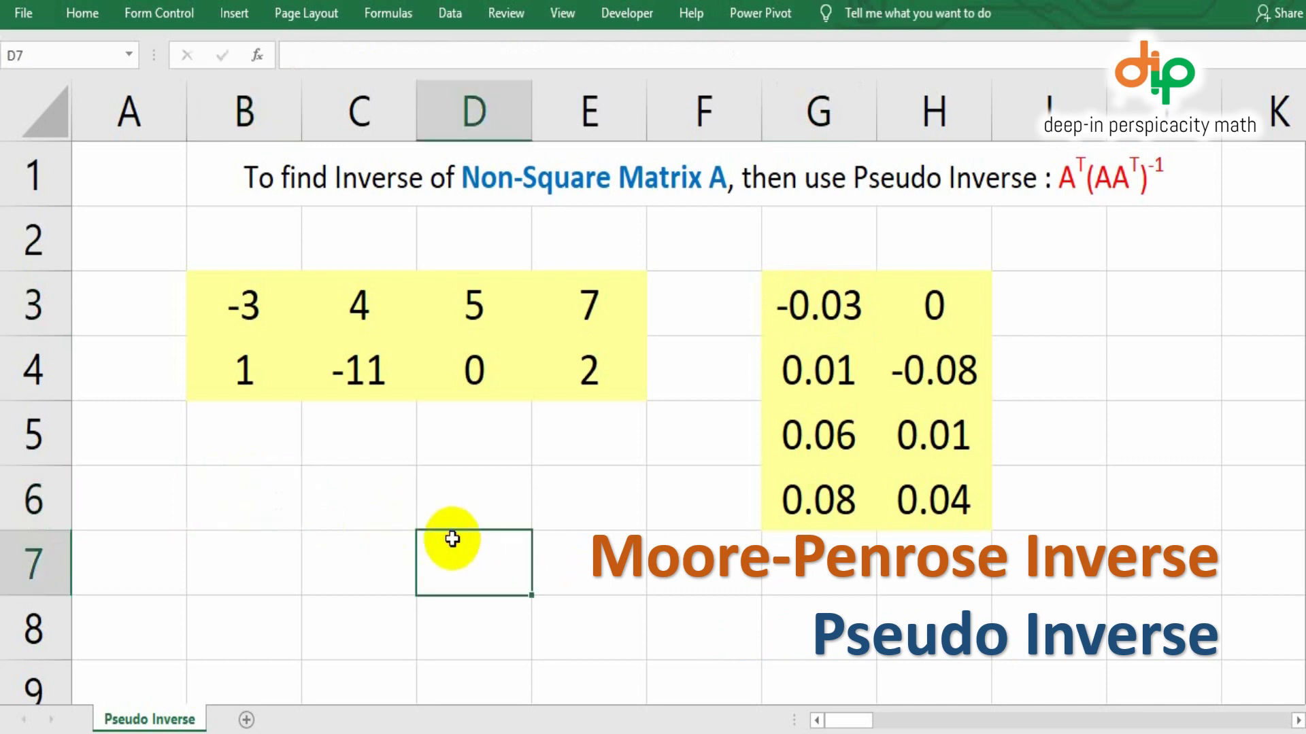
pyautogui.click(394, 502)
pyautogui.moveTo(394, 502); pyautogui.dragTo(479, 566)
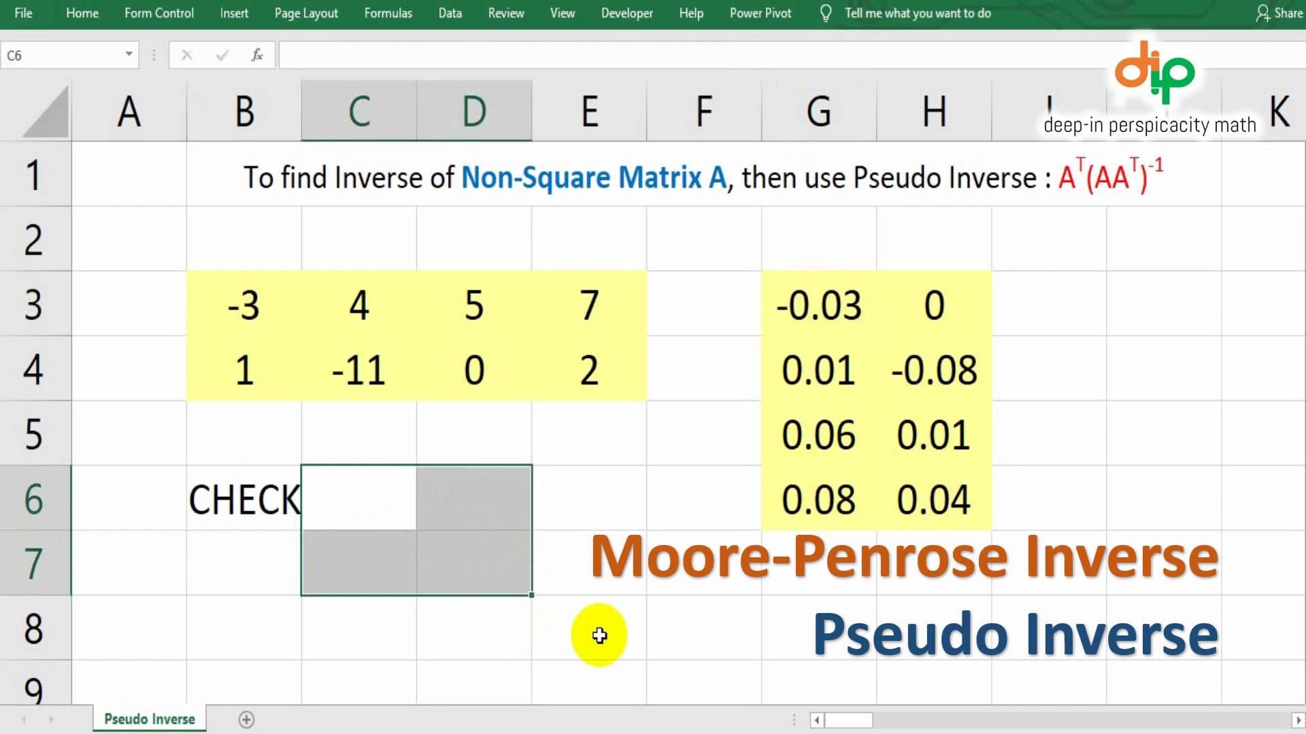
pyautogui.write('=')
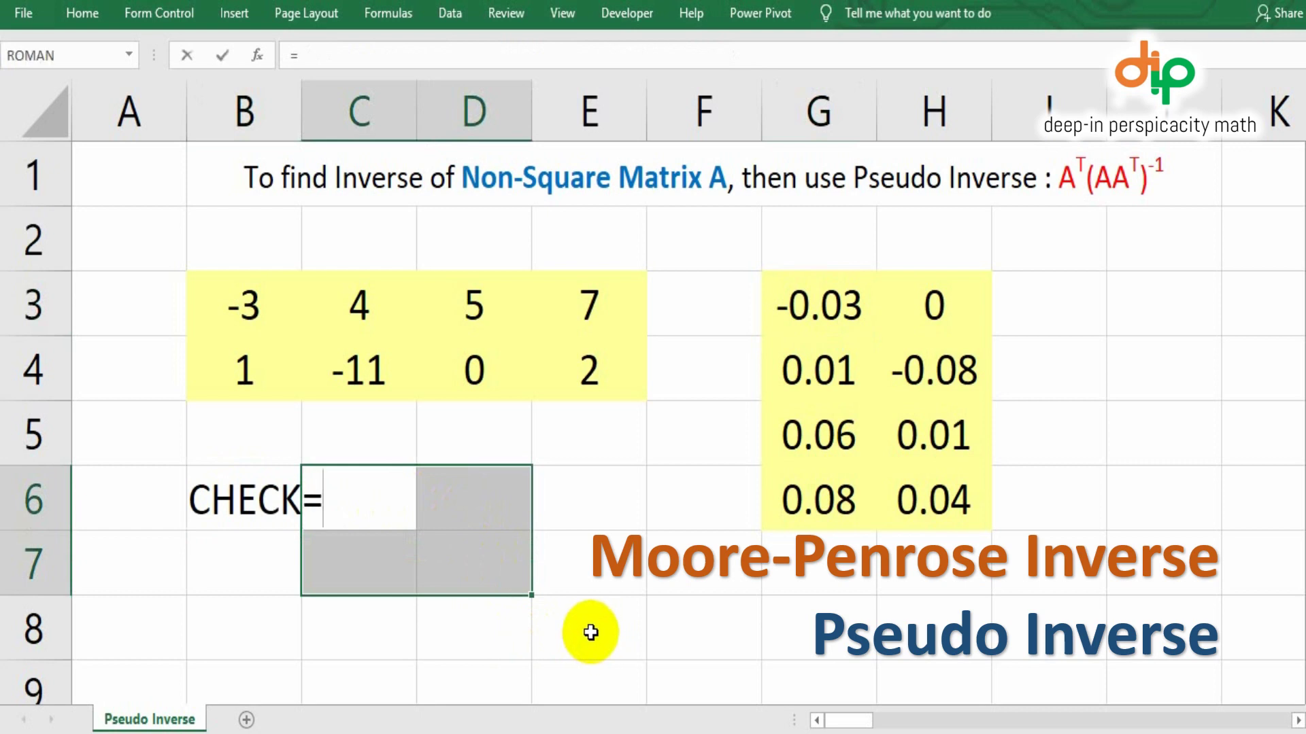
pyautogui.write('MMULT')
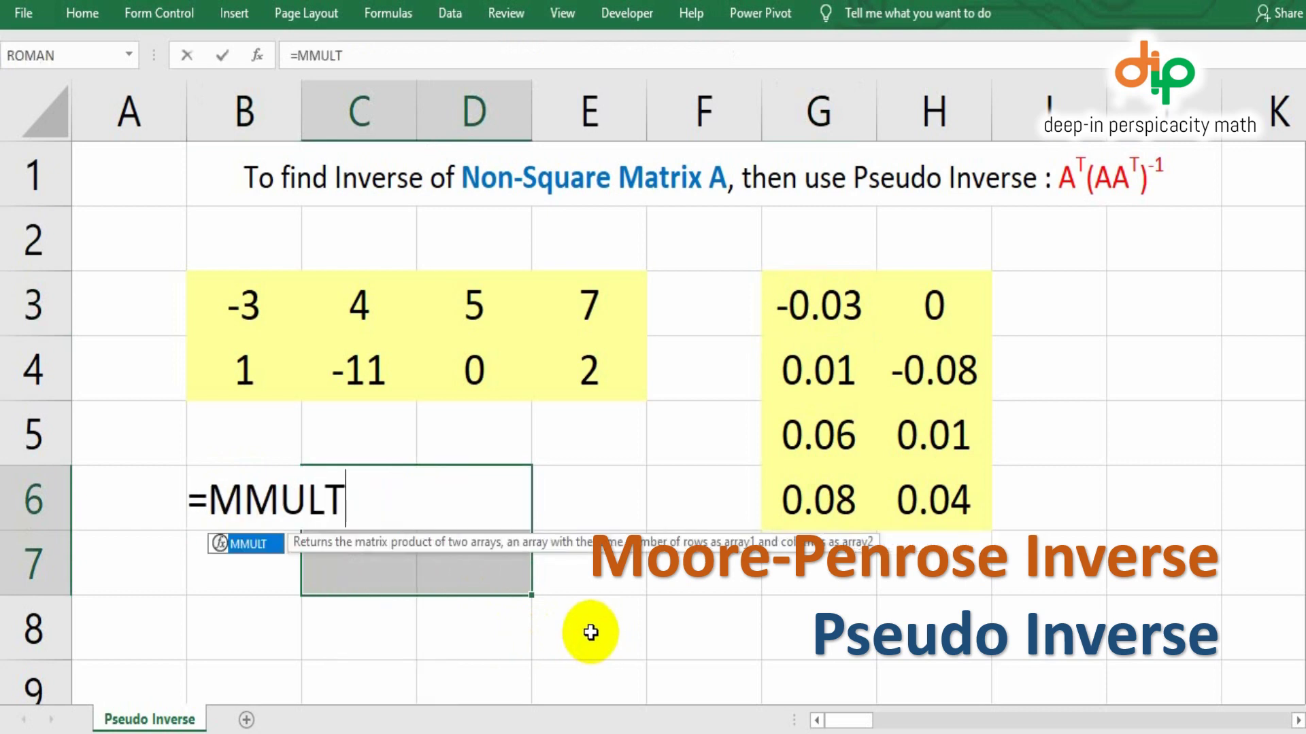
pyautogui.write('(')
pyautogui.moveTo(262, 307); pyautogui.dragTo(560, 367)
pyautogui.write(',')
pyautogui.moveTo(804, 304); pyautogui.dragTo(928, 504)
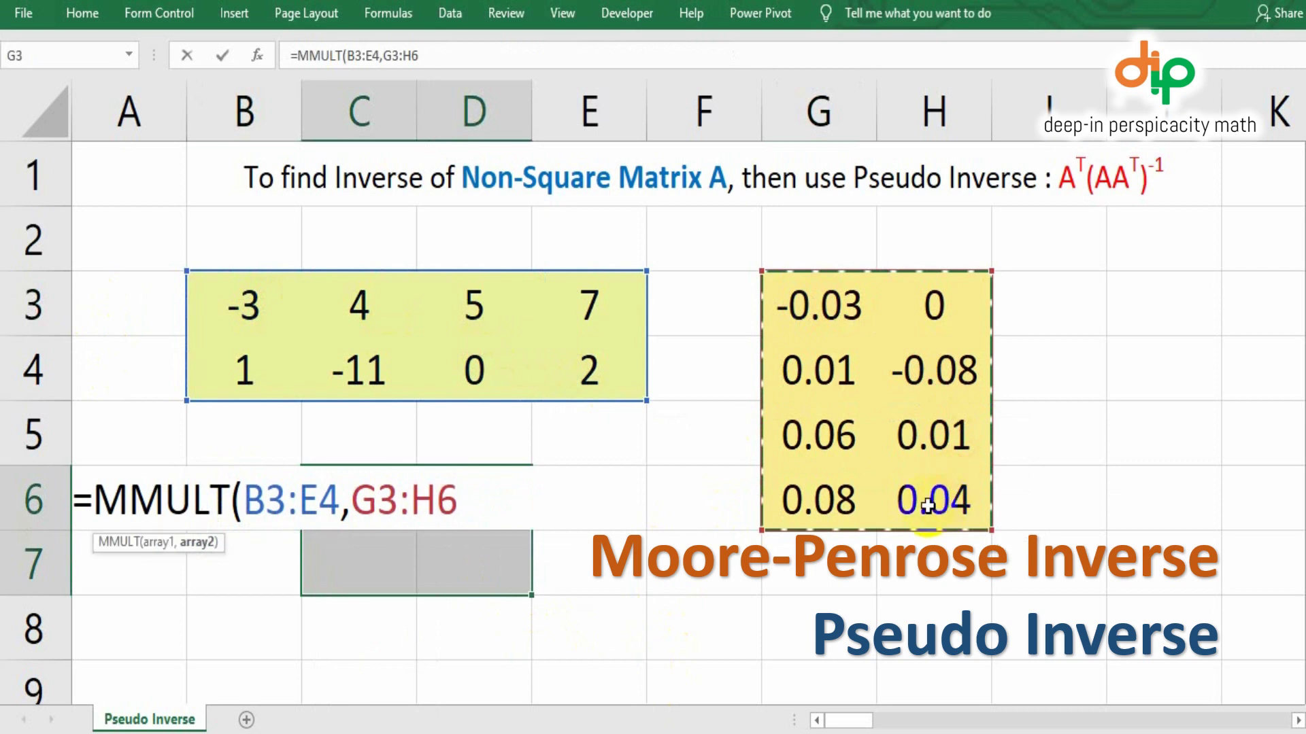
pyautogui.write(')')
pyautogui.hotkey('ctrl', 'shift', 'Return')
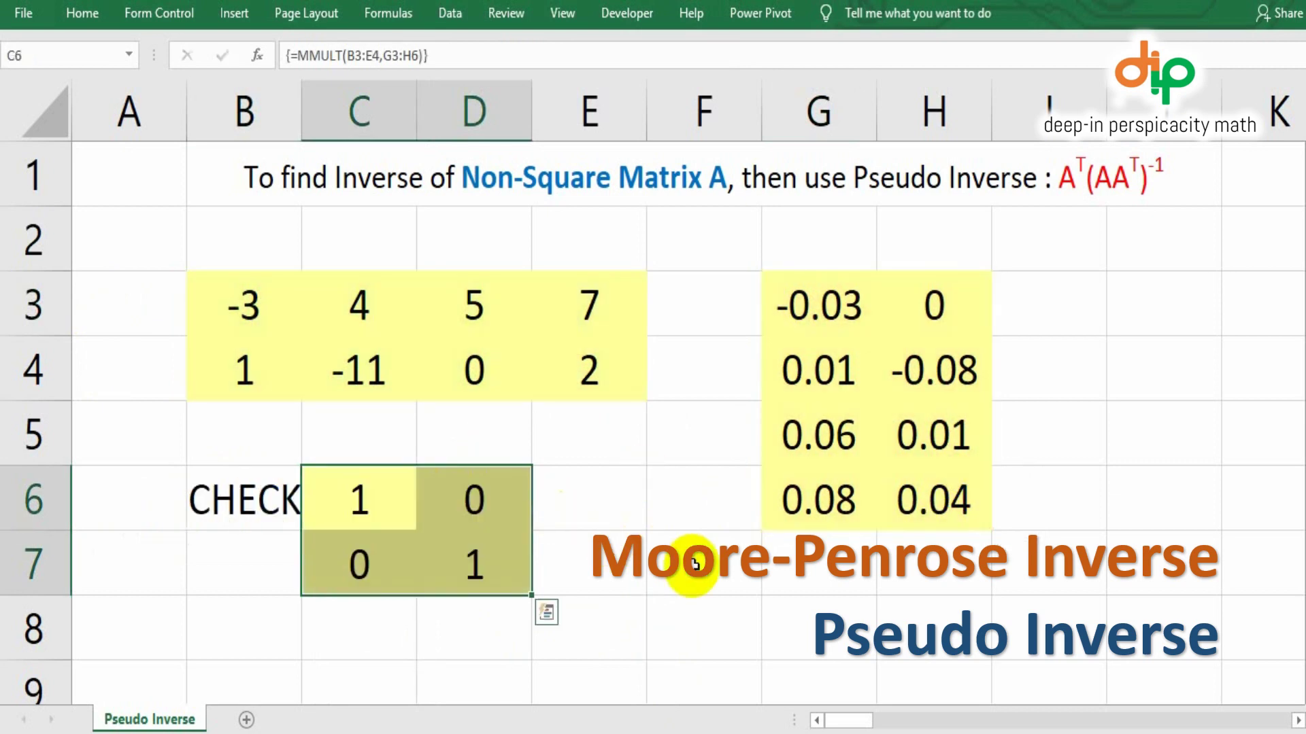
# Step: Examine each cell of the product matrix in C6:D7 and compare it with the source matrix B3:E4 and the pseudo inverse G3:H6
pyautogui.click(375, 513)
pyautogui.click(361, 572)
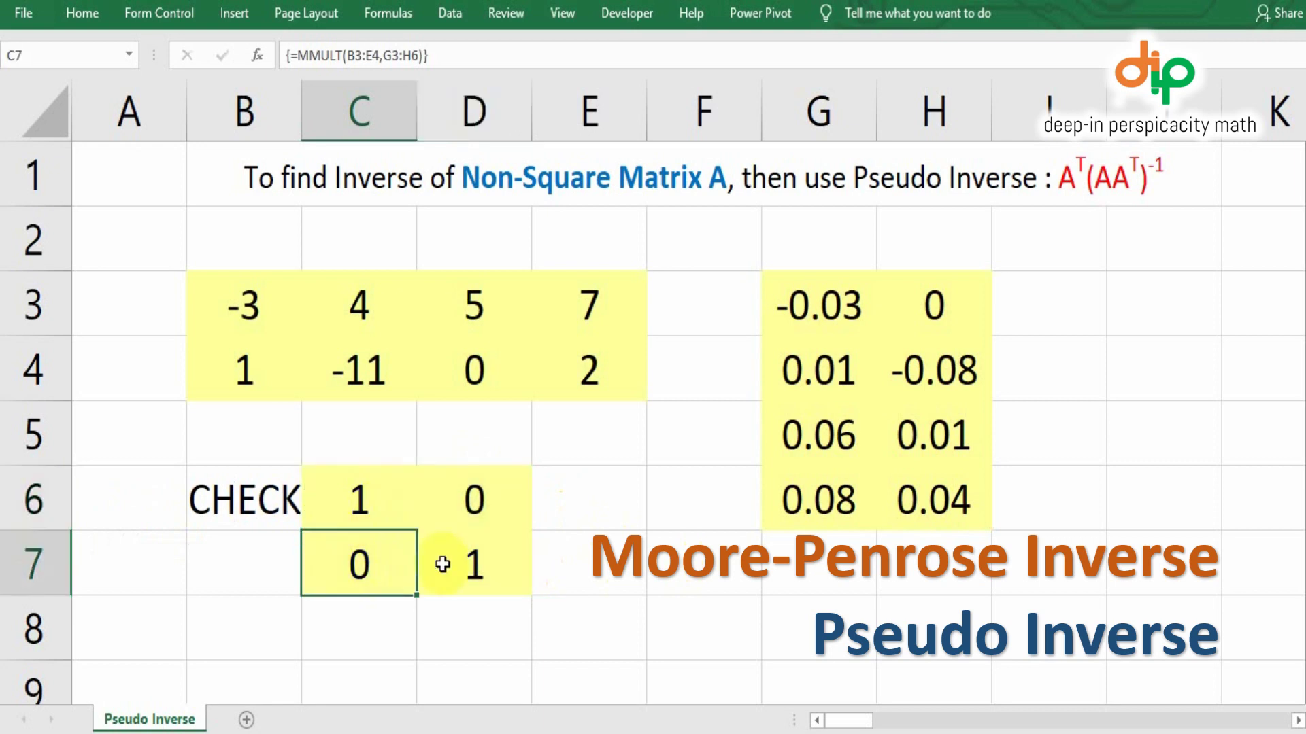
pyautogui.click(436, 570)
pyautogui.click(462, 505)
pyautogui.click(387, 501)
pyautogui.moveTo(241, 306); pyautogui.dragTo(608, 371)
pyautogui.moveTo(782, 330); pyautogui.dragTo(927, 501)
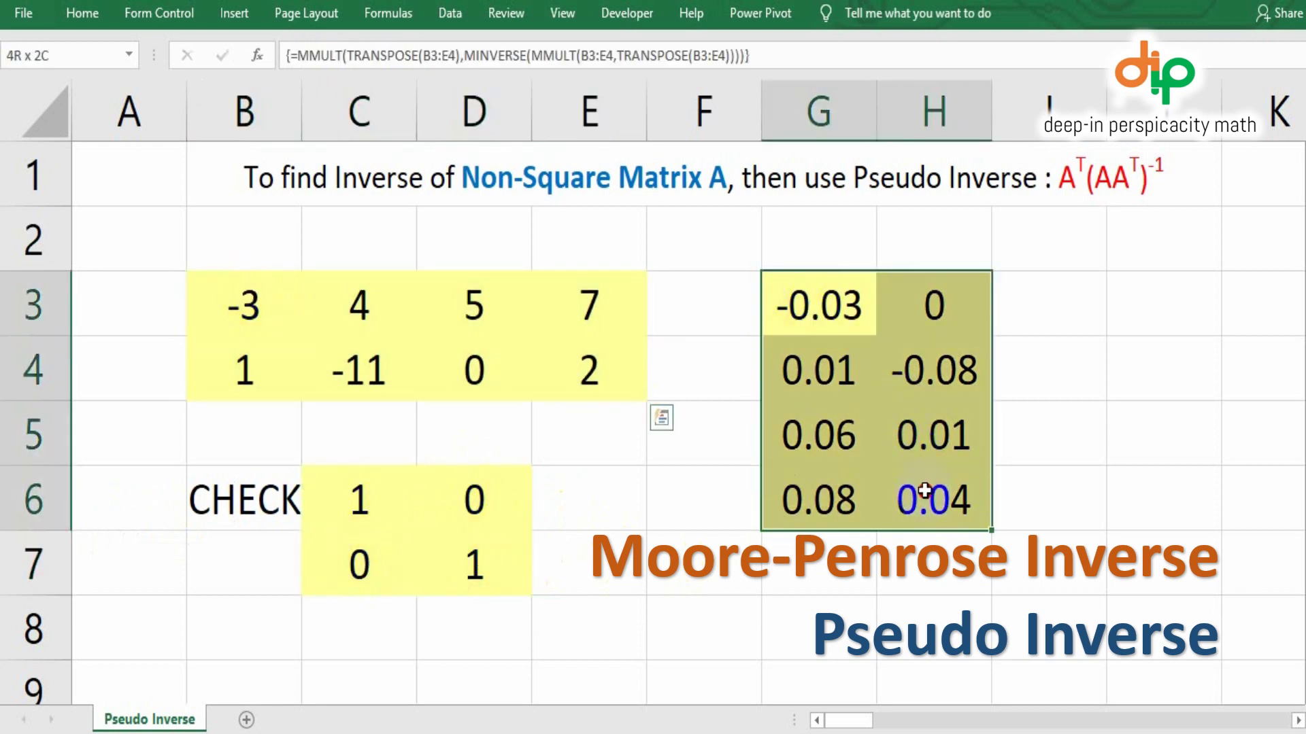
pyautogui.click(411, 517)
pyautogui.moveTo(414, 524); pyautogui.dragTo(503, 561)
pyautogui.click(586, 541)
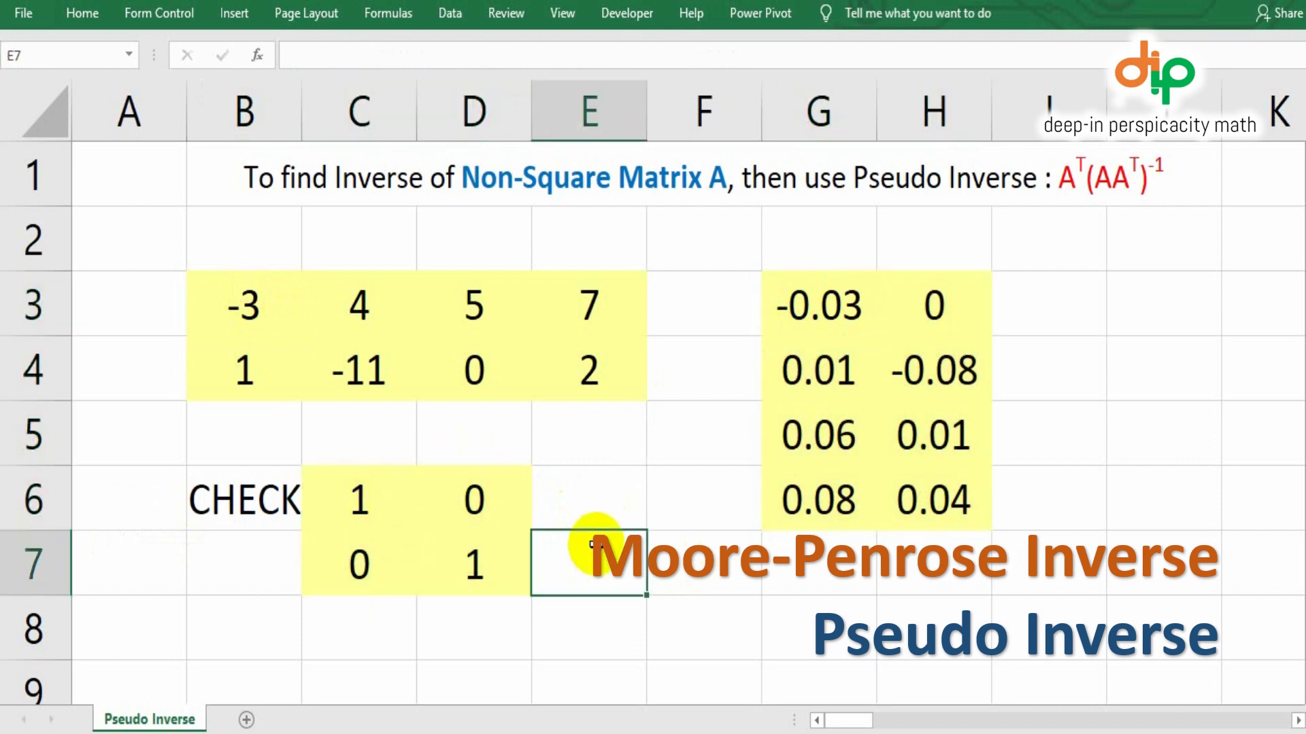